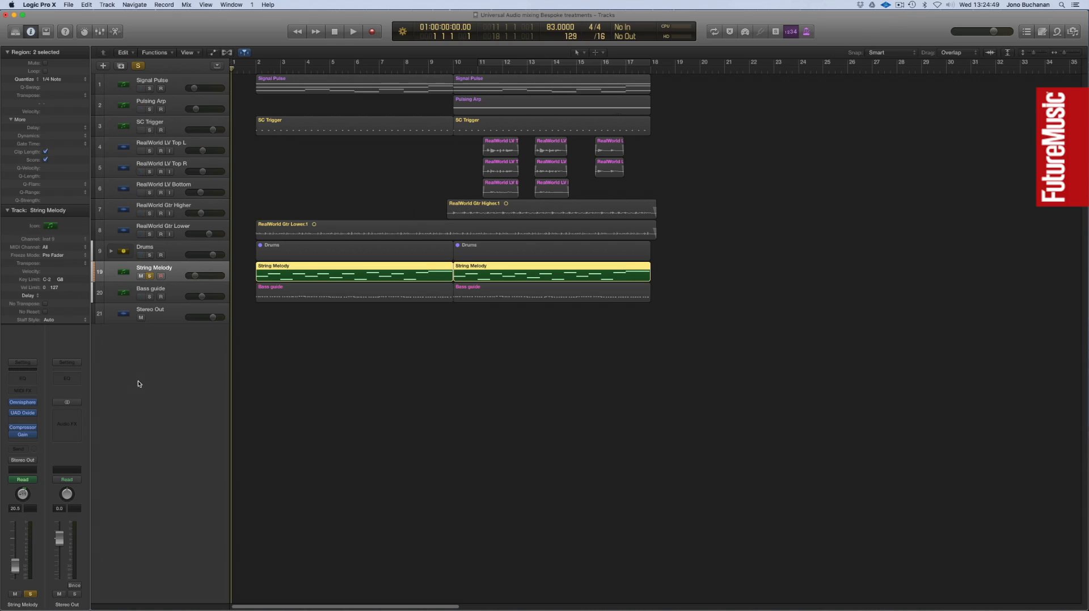
Step: Insert a stereo UAD Maag EQ4 before the compressor on the String Melody channel and place its window below the tracks
click(34, 421)
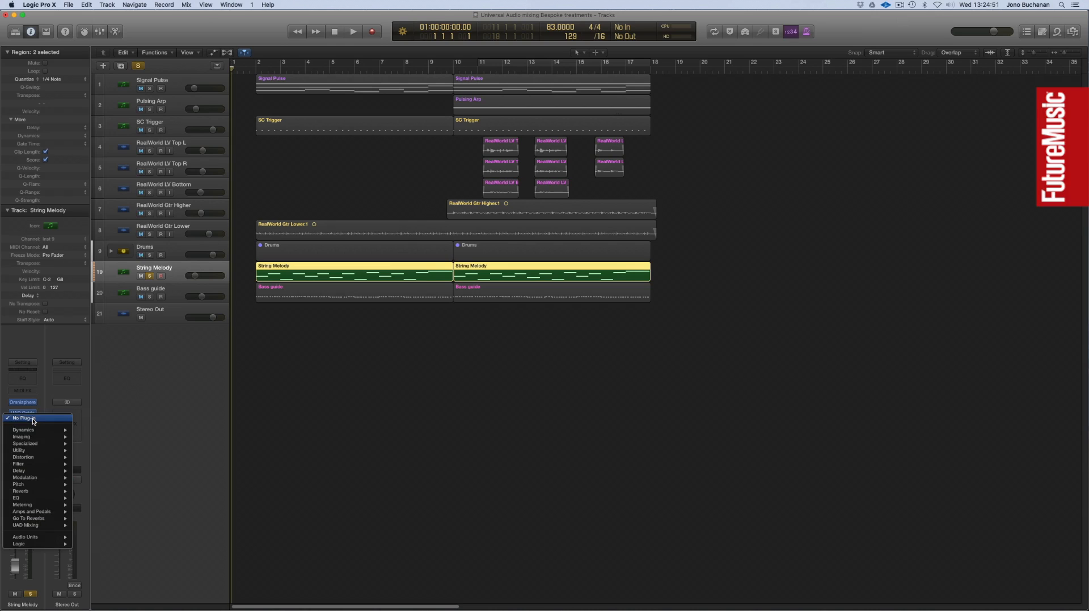
mouse_move(53, 527)
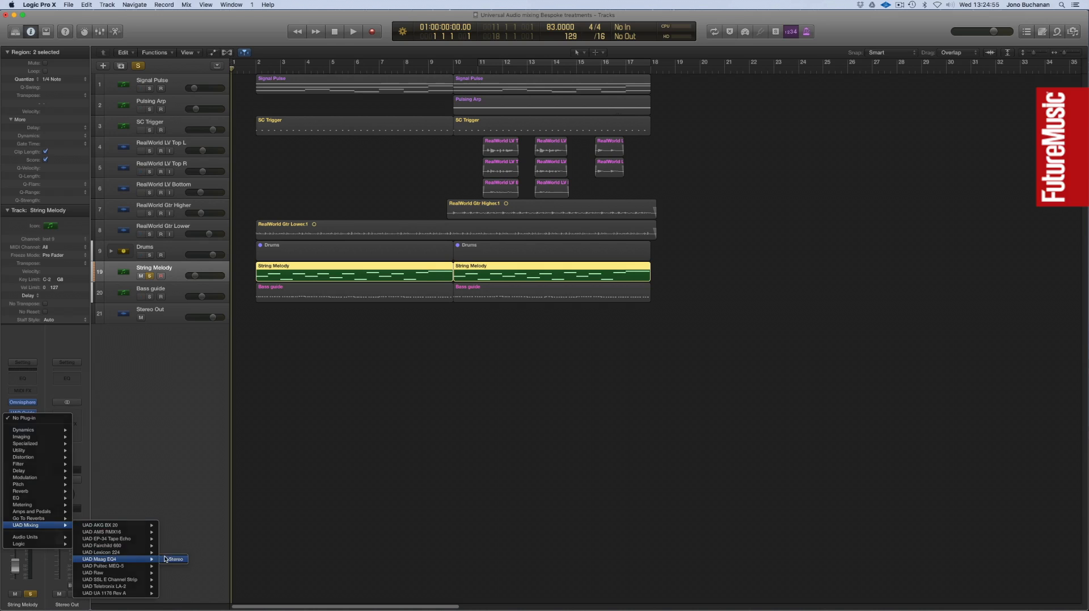
click(173, 560)
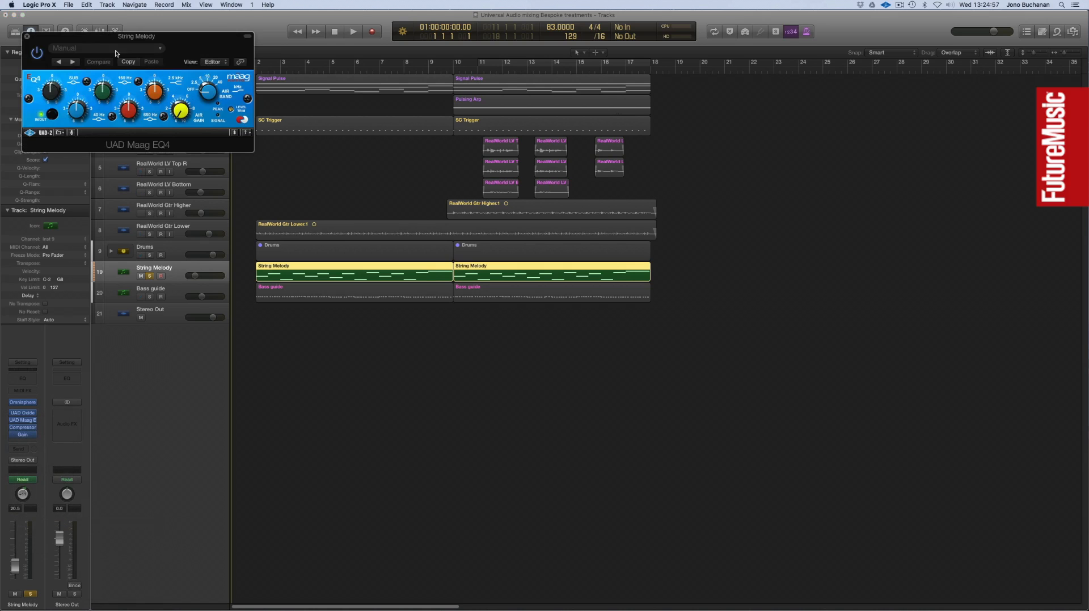
drag(82, 39, 354, 328)
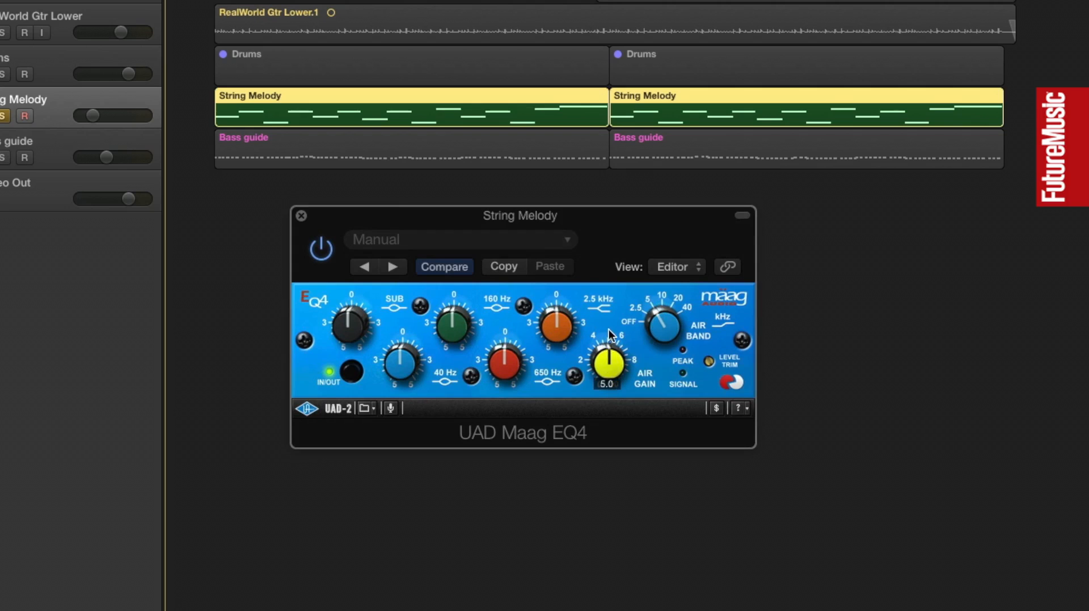
Step: During playback, set the Maag EQ4's air band to 5 kHz and air gain to about 4.5, and take String Melody out of solo
drag(615, 329, 592, 325)
drag(656, 322, 638, 335)
drag(606, 364, 595, 397)
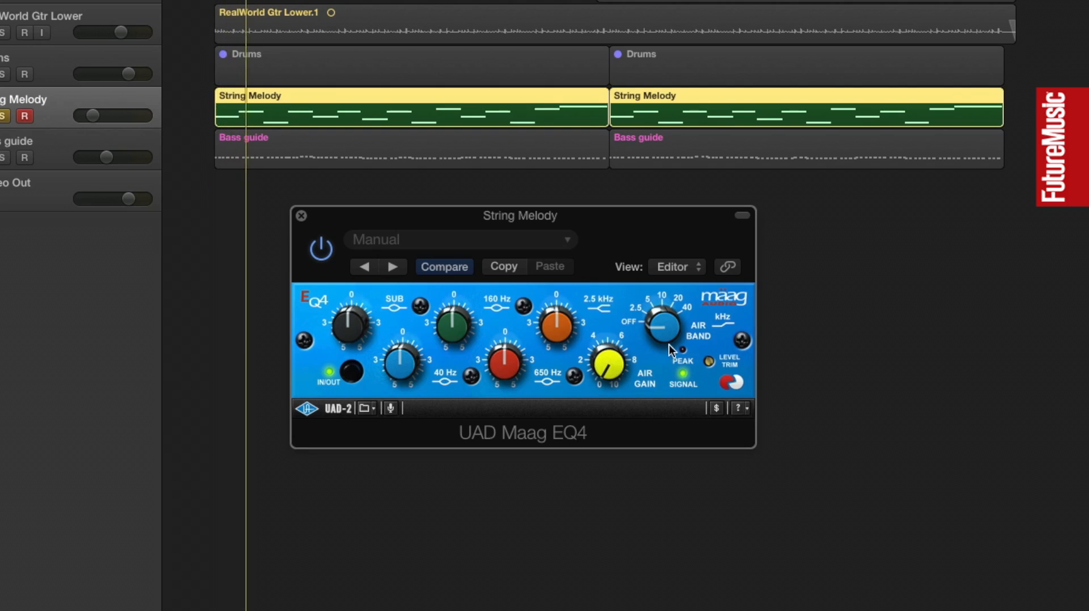
drag(661, 331, 663, 323)
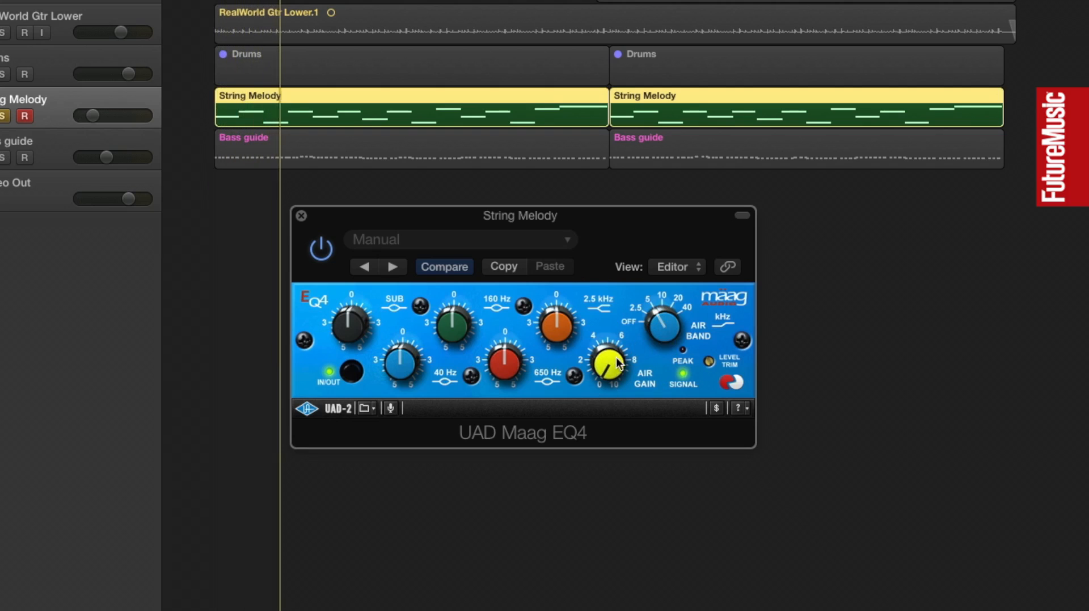
drag(613, 370, 610, 347)
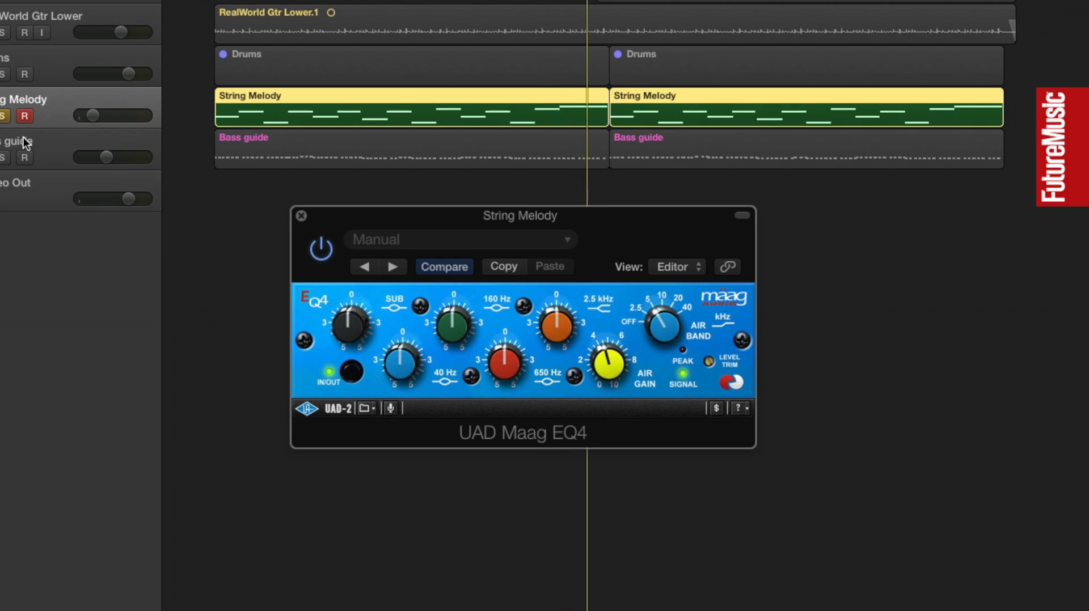
click(4, 116)
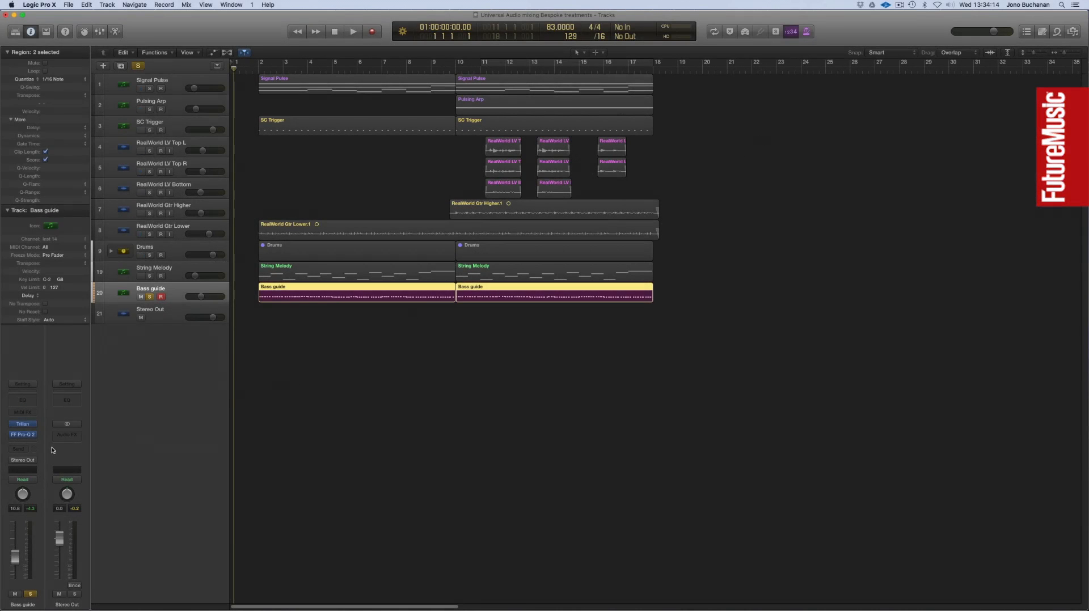
Step: Insert a stereo UAD Teletronix LA-2A Silver compressor after the Pro-Q 2 on the Bass guide channel
click(31, 442)
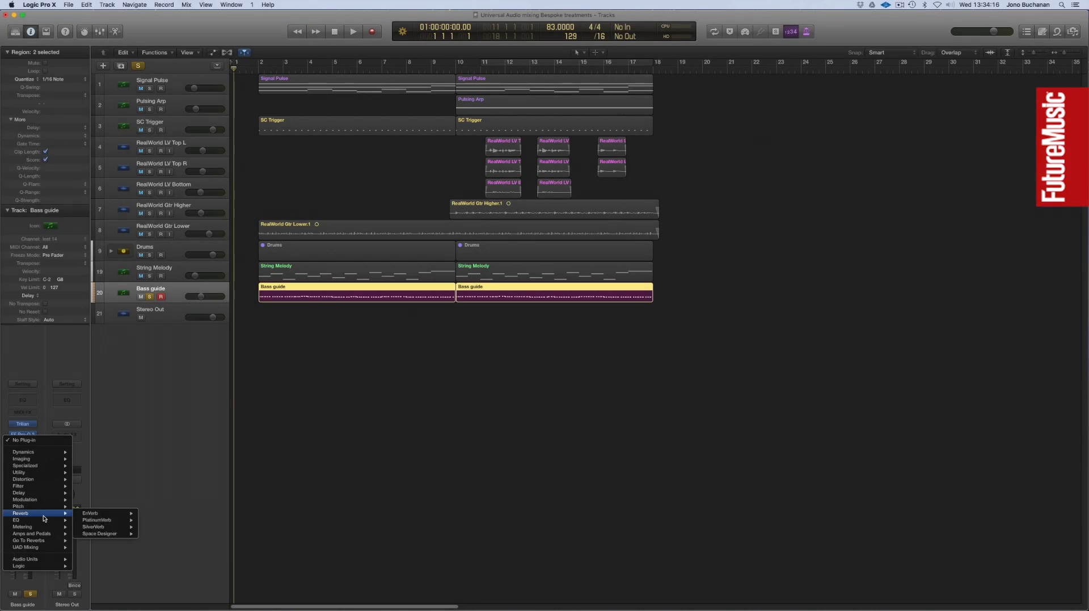
mouse_move(44, 548)
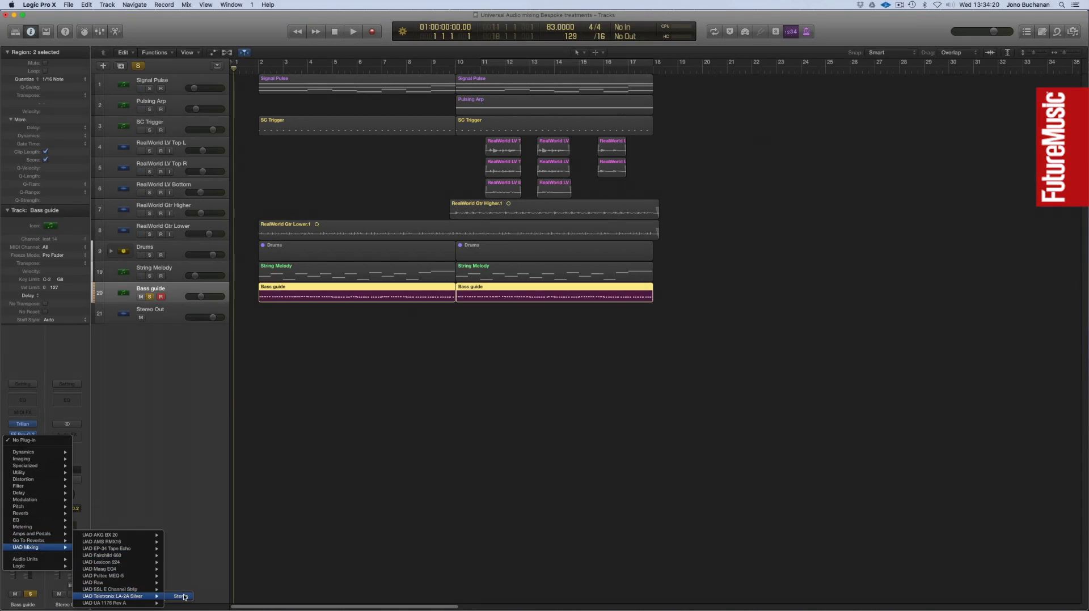
click(180, 597)
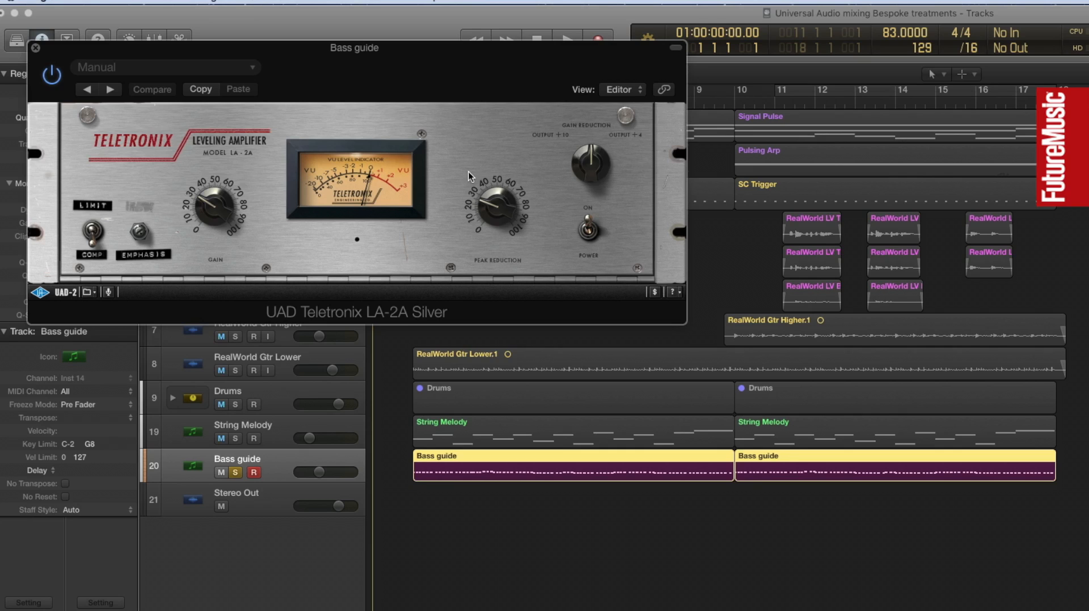
Step: While the soloed bass plays, raise the LA-2A's gain to about 65 and its peak reduction to about 35
key(space)
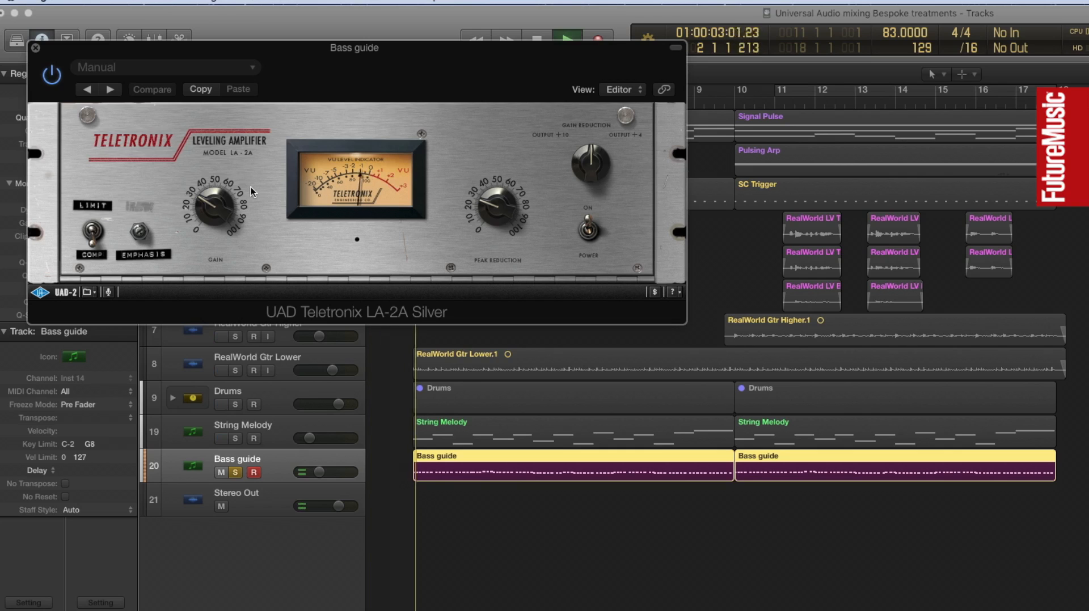
mouse_move(213, 191)
mouse_down()
mouse_move(202, 192)
mouse_move(228, 188)
mouse_up()
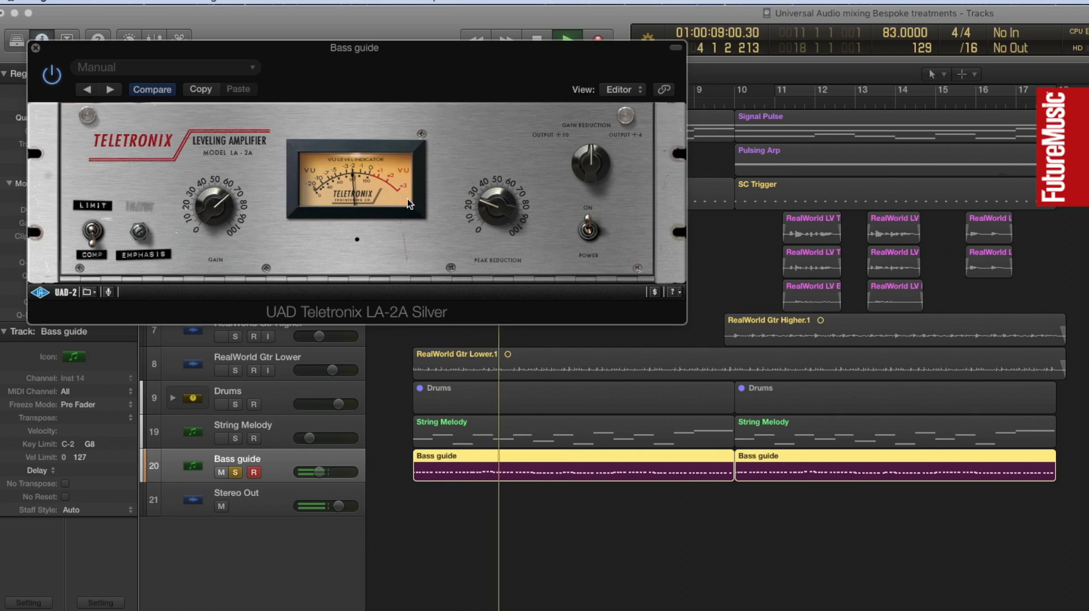
drag(486, 200, 470, 176)
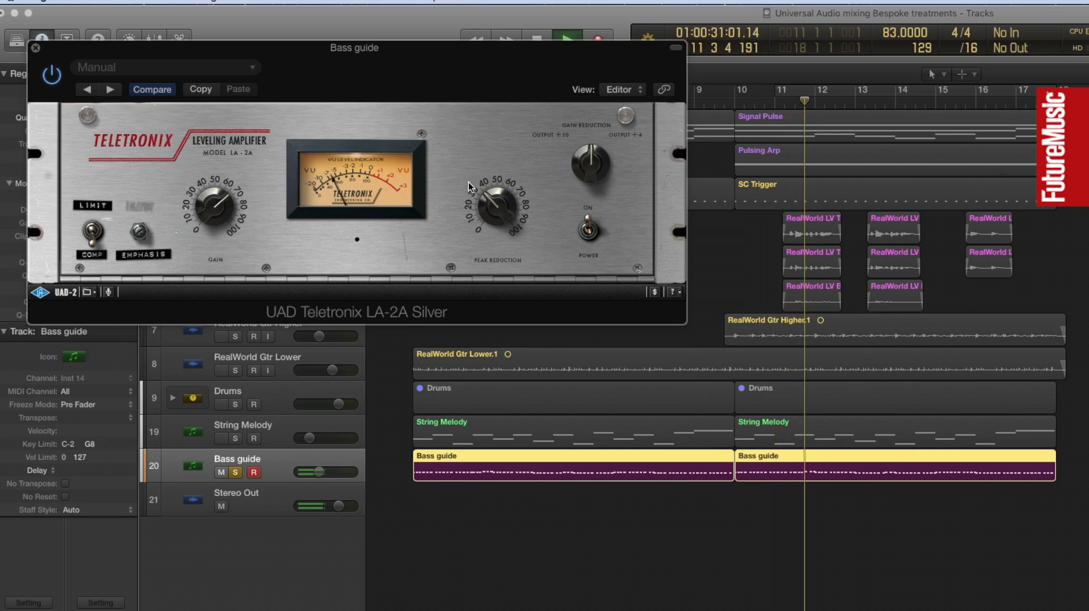
key(space)
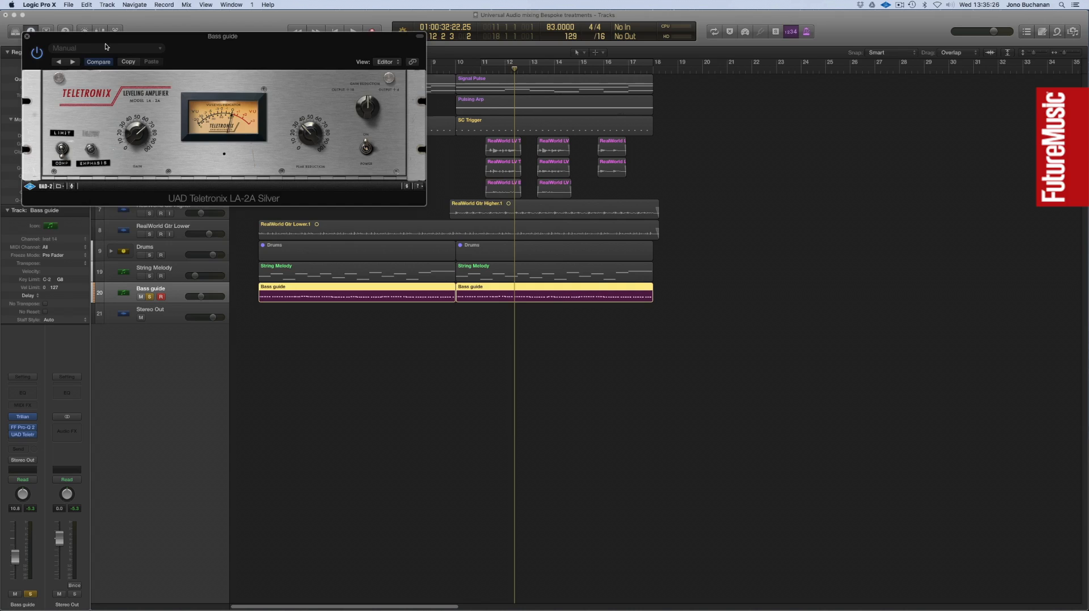
Step: Place the LA-2A window below the tracks and replay the song from bar 1 with Bass guide taken out of solo
drag(158, 55, 615, 576)
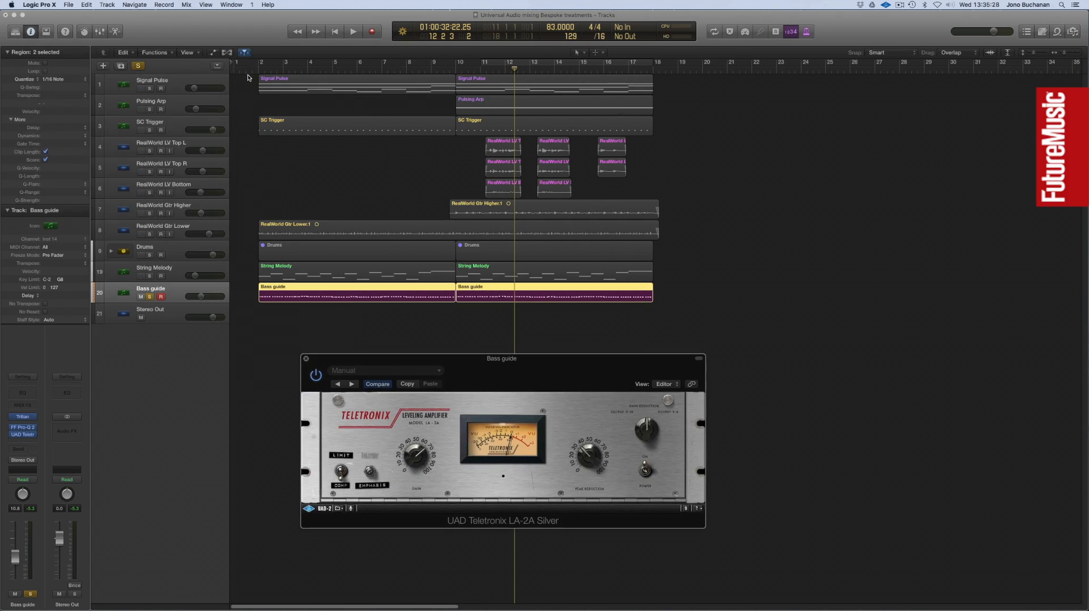
click(248, 70)
key(space)
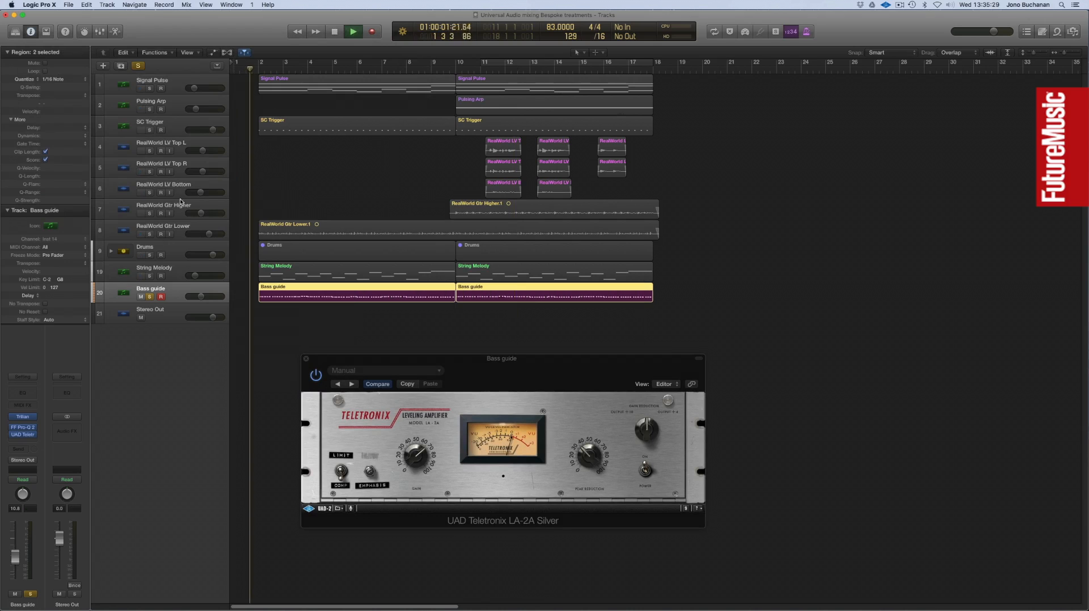
click(150, 297)
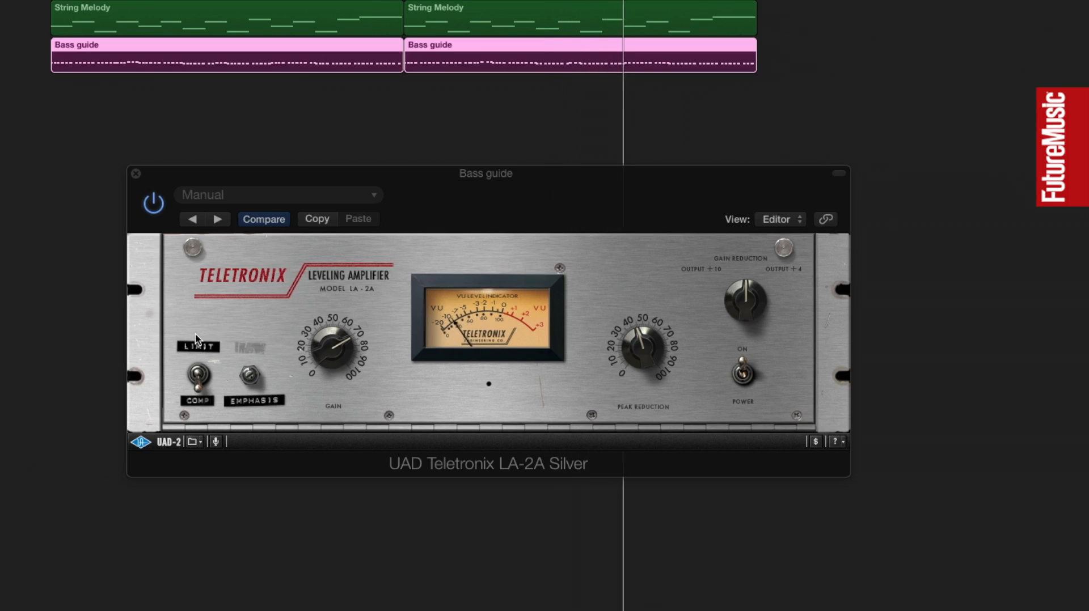
key(Return)
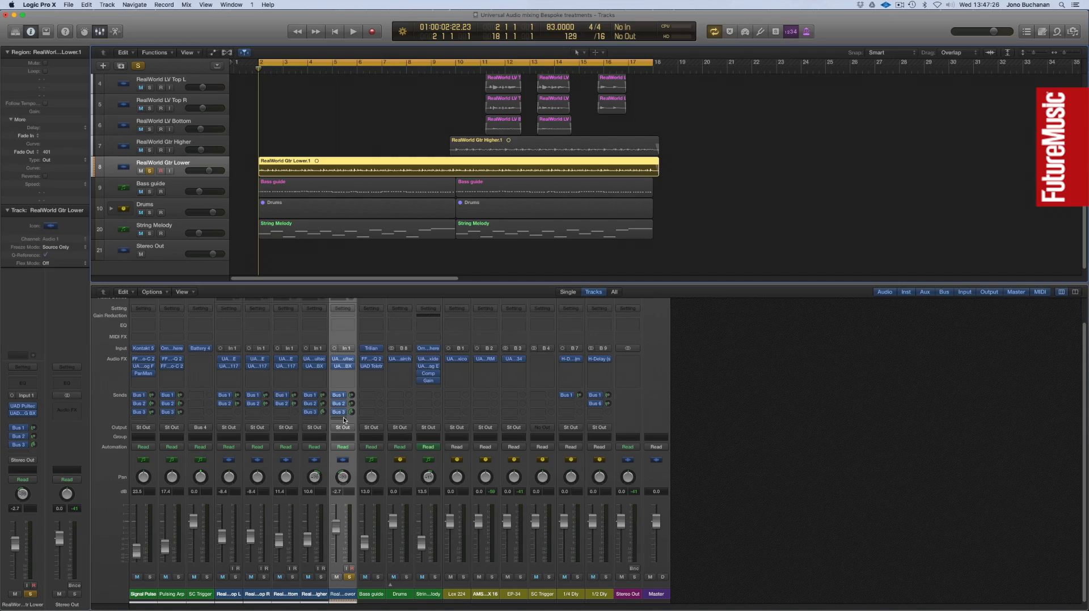
Step: Add a send to the unused Bus 5 on the RealWorld Gtr Lower channel and raise its send level
click(342, 416)
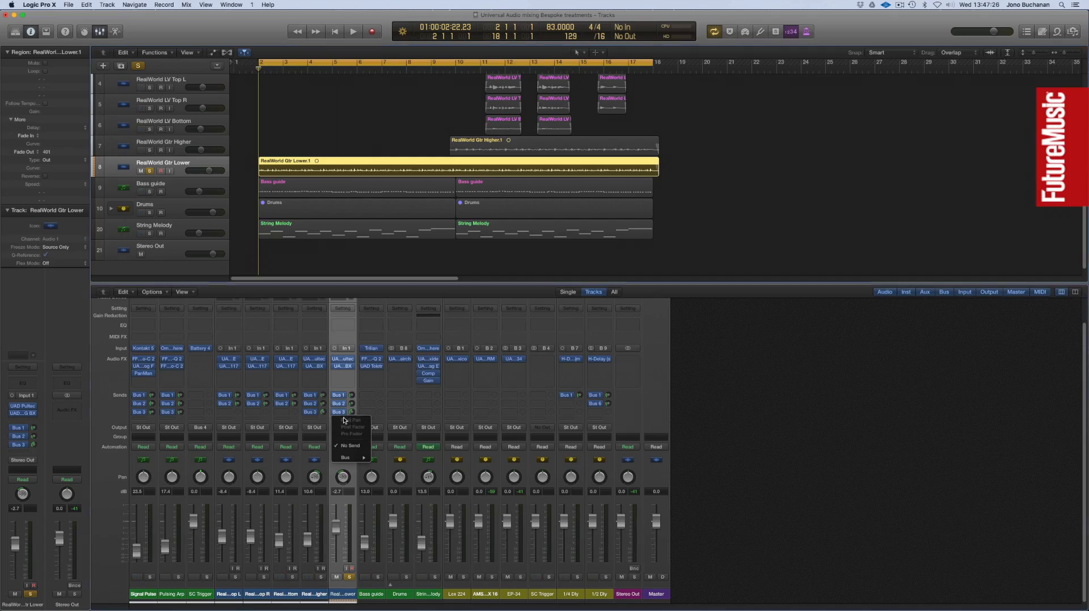
mouse_move(344, 458)
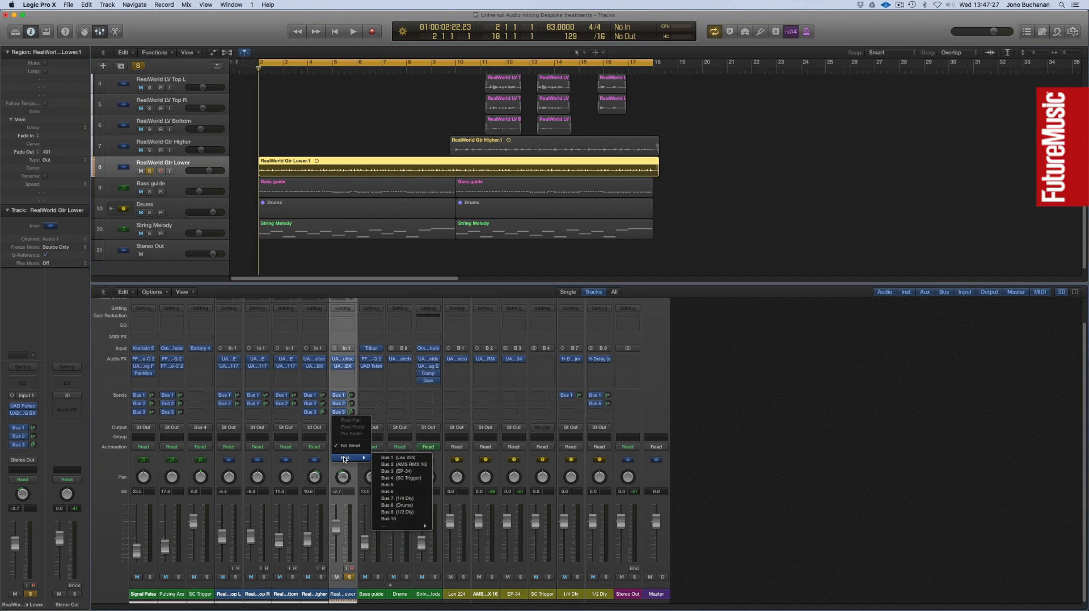
click(404, 485)
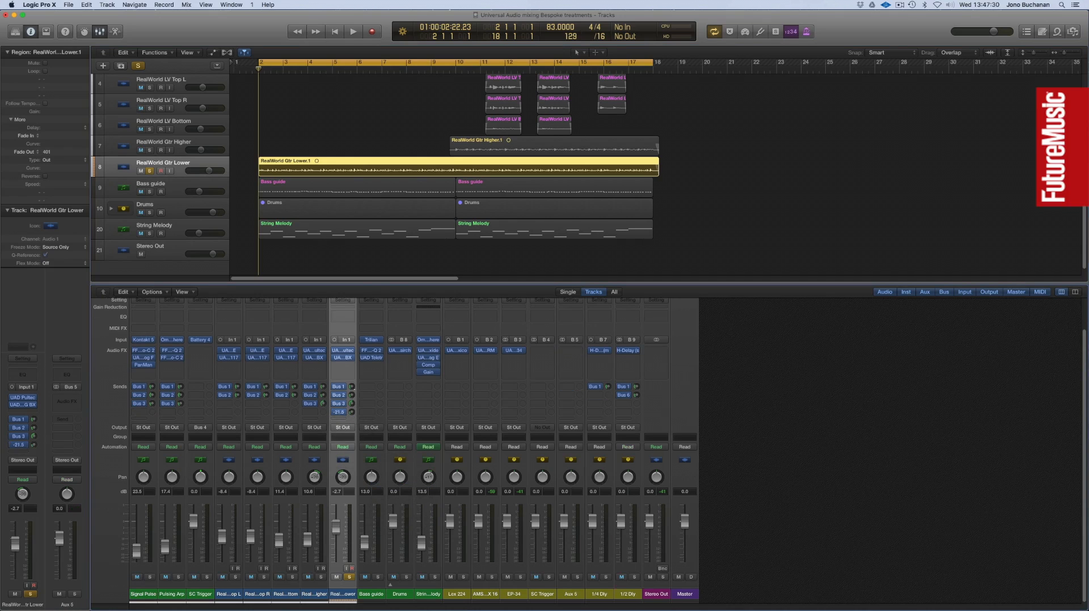
Step: Insert a stereo UAD Raw distortion on the new Aux 5 channel and place its window over the mixer
click(579, 352)
mouse_move(601, 456)
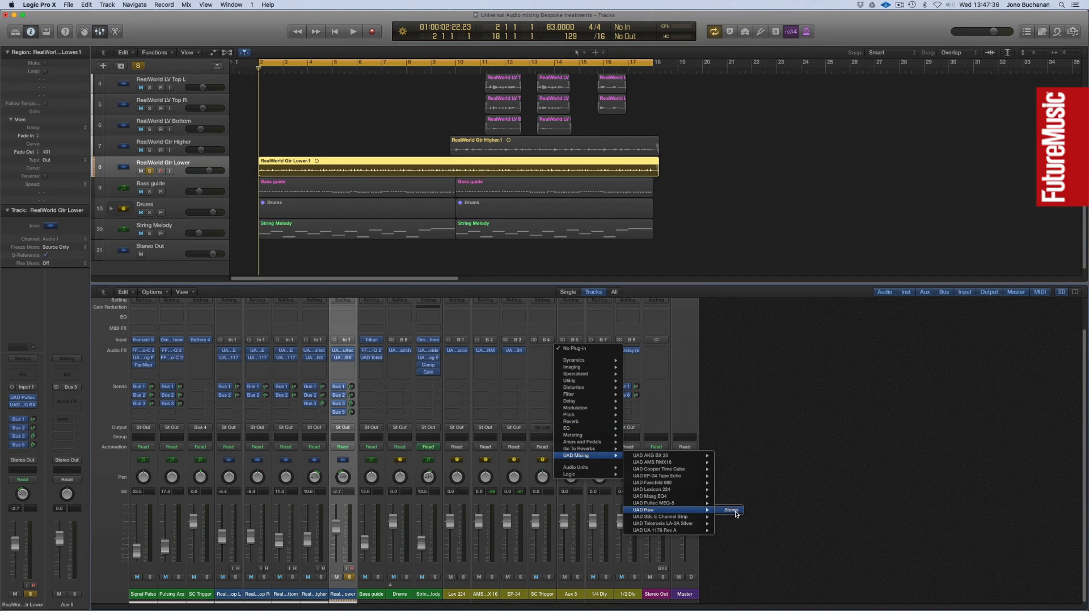
click(733, 511)
drag(96, 39, 438, 236)
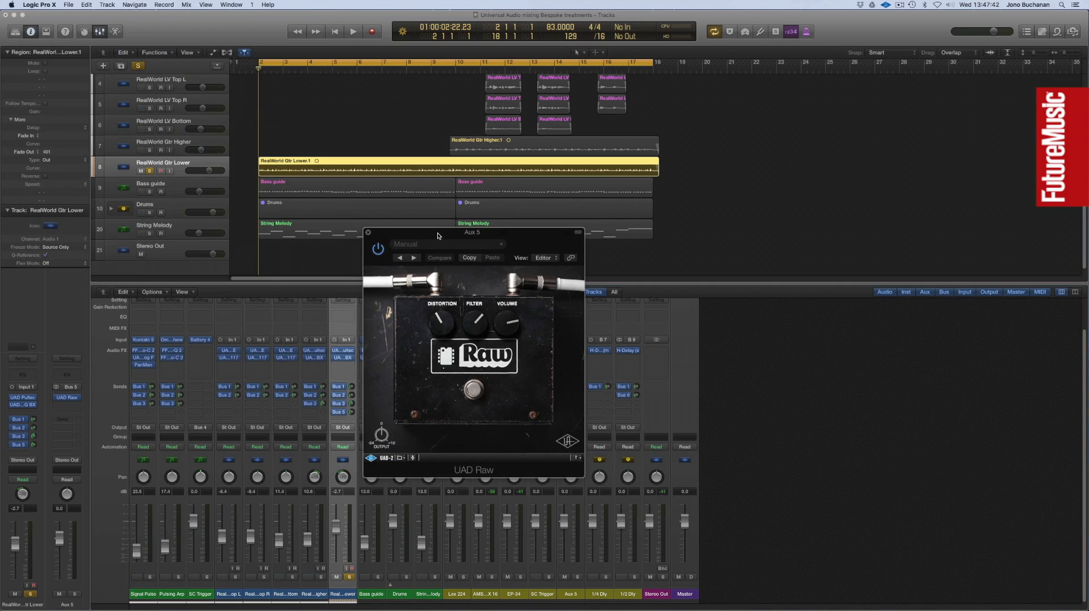
drag(438, 236, 447, 214)
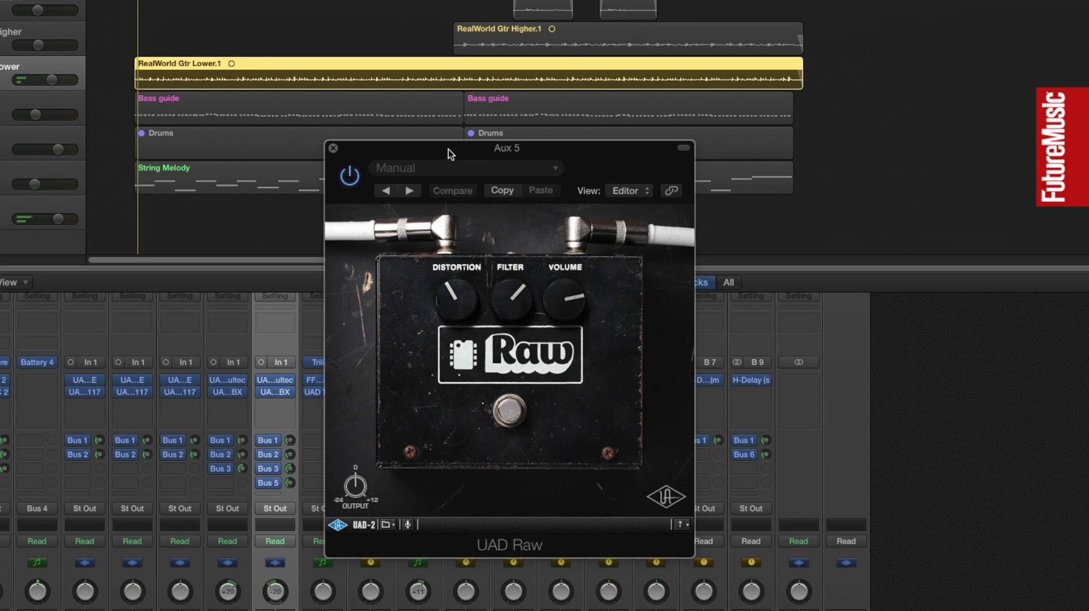
drag(437, 149, 418, 132)
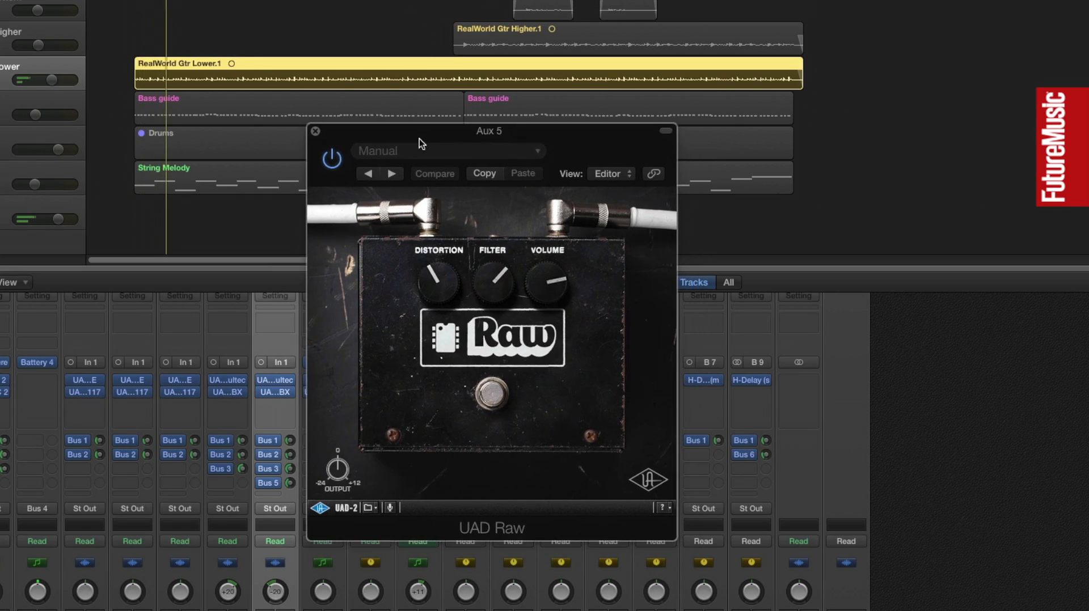
Step: Raise UAD Raw's distortion to just below 12 o'clock and turn its filter clockwise while the guitar plays
drag(432, 266, 421, 236)
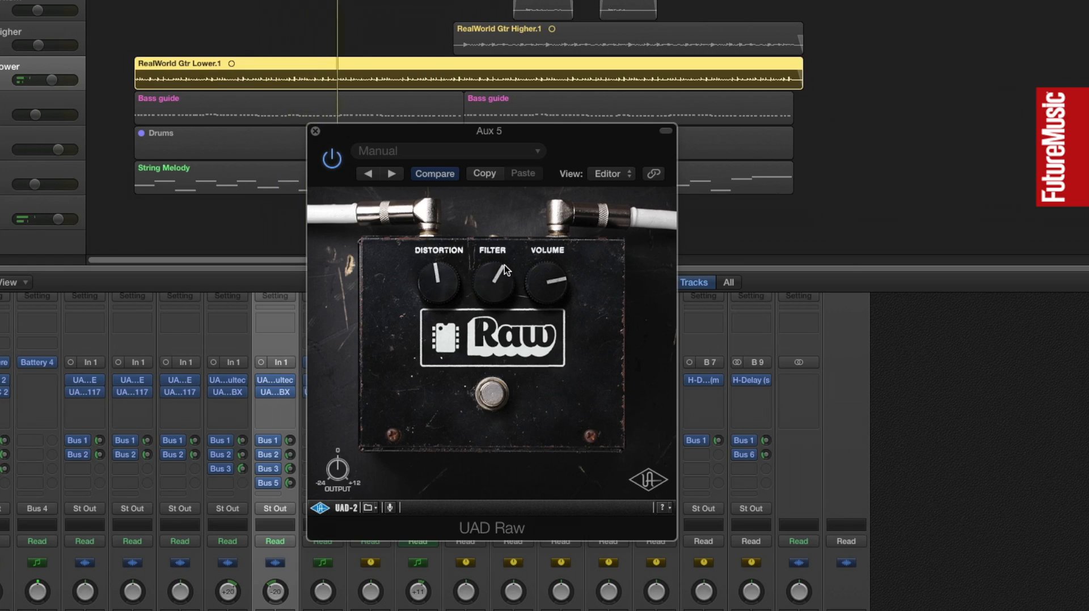
mouse_move(507, 287)
mouse_down()
mouse_move(486, 262)
mouse_move(457, 287)
mouse_move(474, 267)
mouse_move(506, 271)
mouse_move(510, 309)
mouse_up()
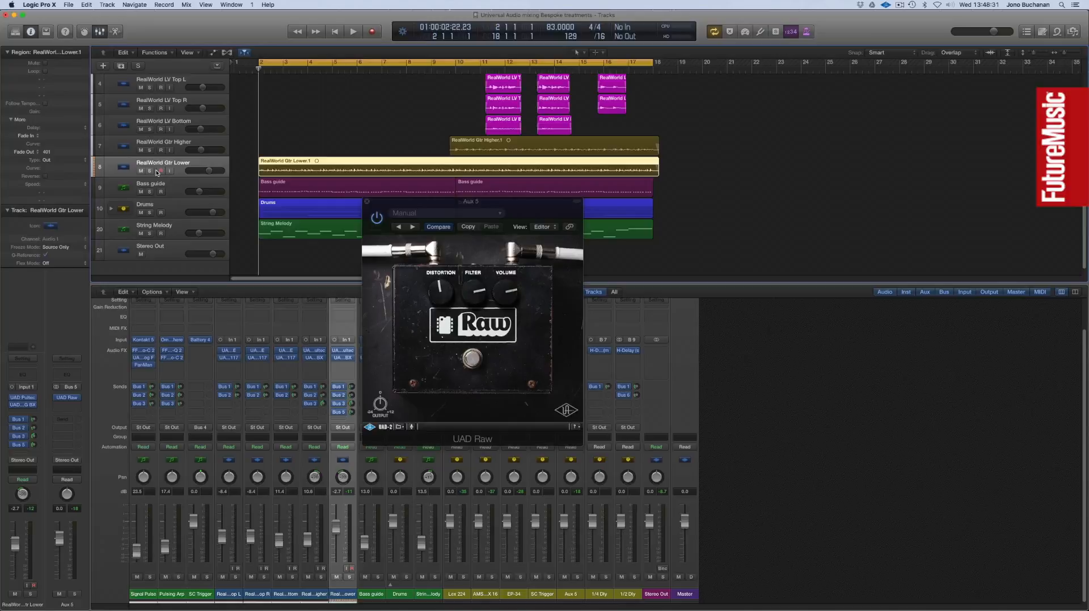
Step: During full-mix playback, turn UAD Raw's filter to about 3 o'clock and back its distortion off to about 10:30
key(space)
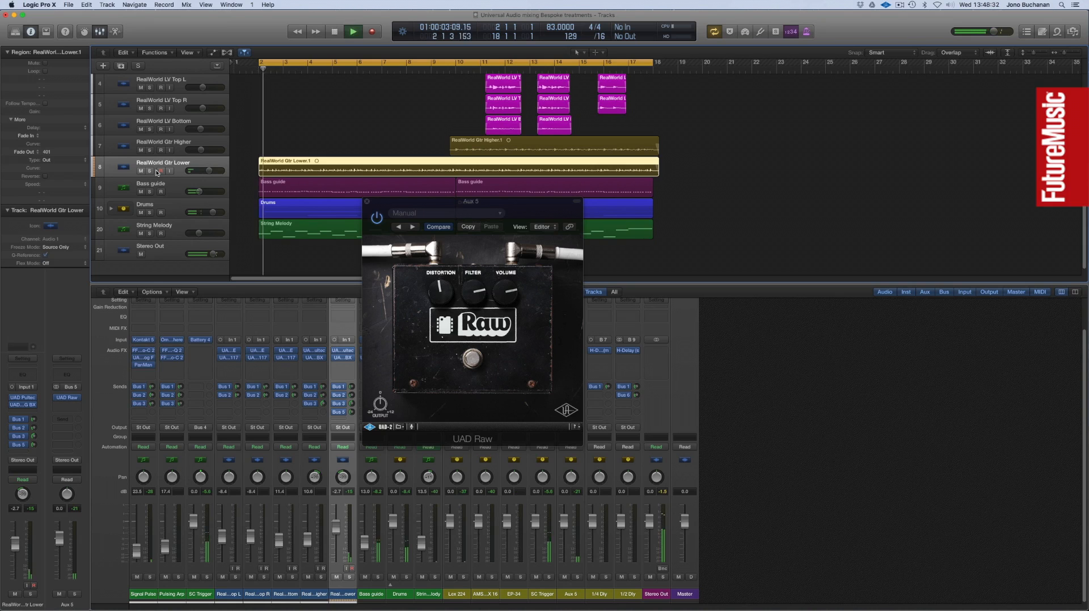
drag(446, 204, 629, 209)
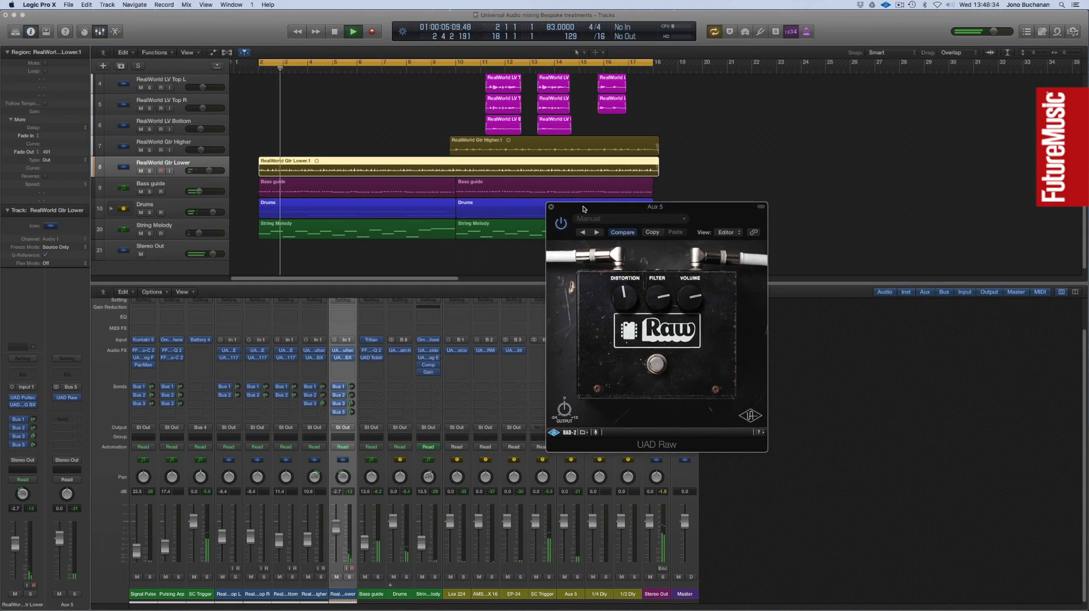
mouse_move(713, 303)
mouse_down()
mouse_move(719, 276)
mouse_move(697, 270)
mouse_move(732, 301)
mouse_up()
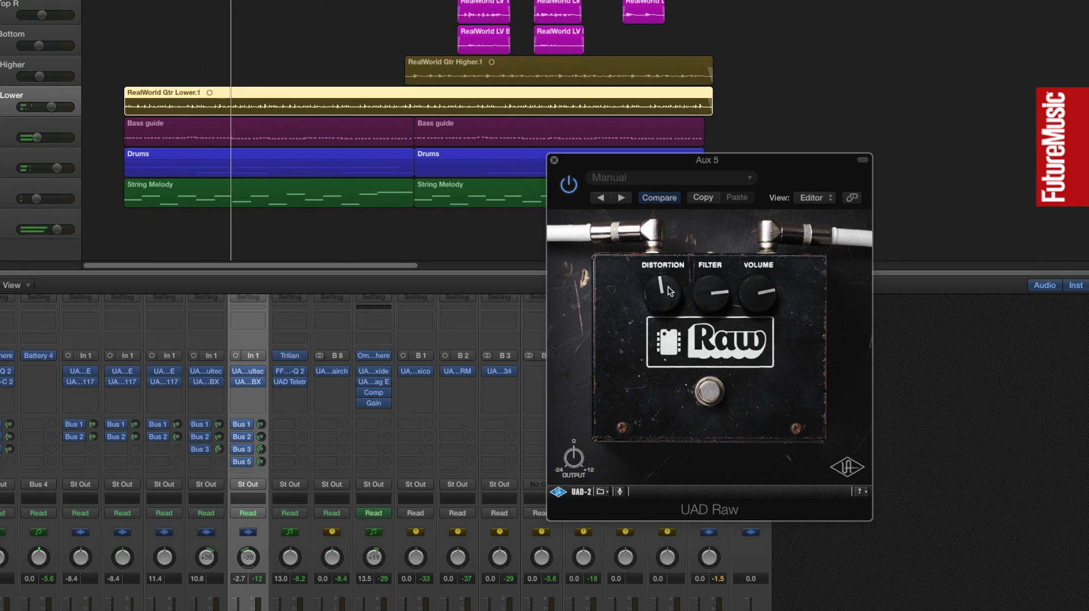
drag(654, 278, 649, 280)
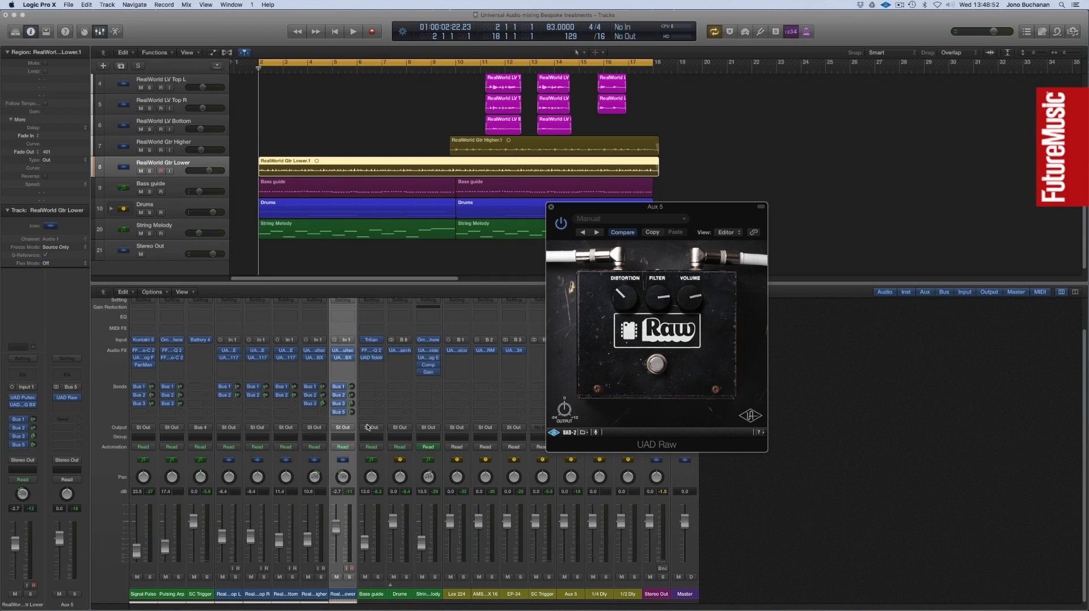
Step: Add a Bus 5 send on the RealWorld Gtr Higher channel and set its level to about -10 dB
click(315, 413)
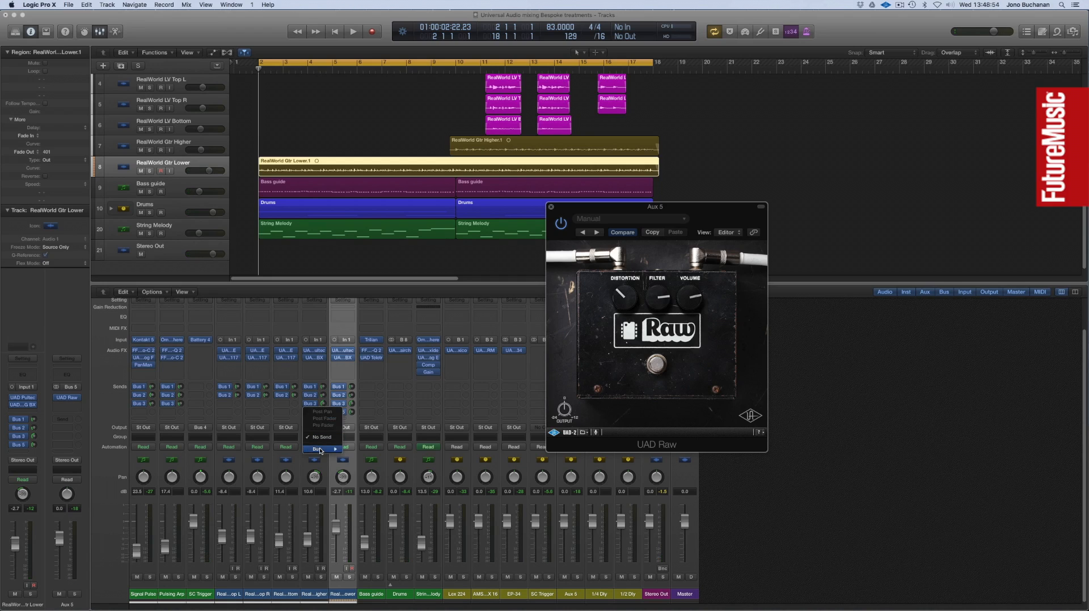
mouse_move(321, 450)
click(366, 477)
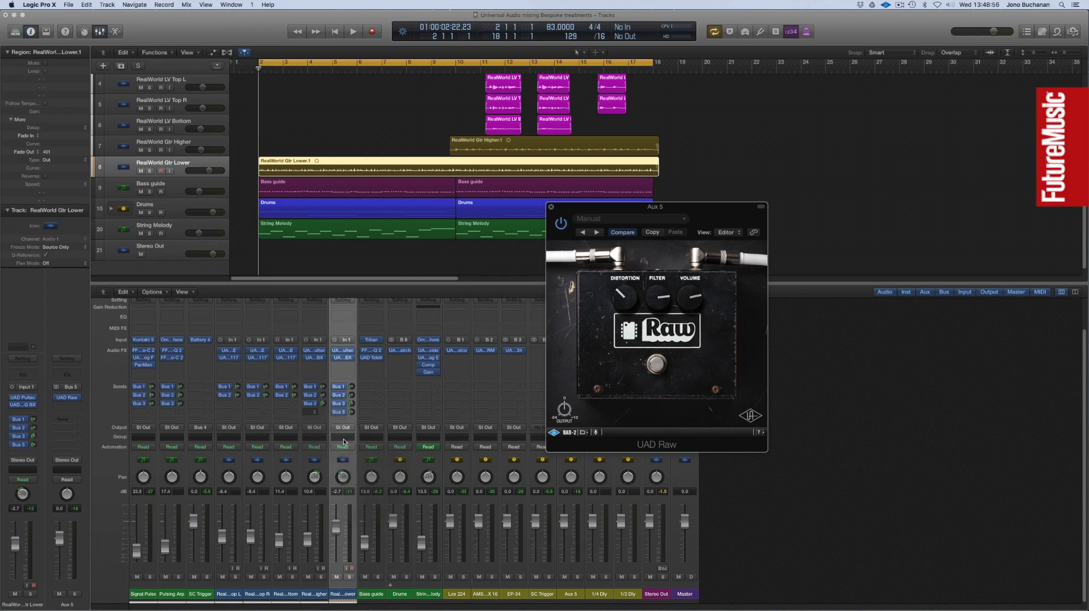
click(323, 413)
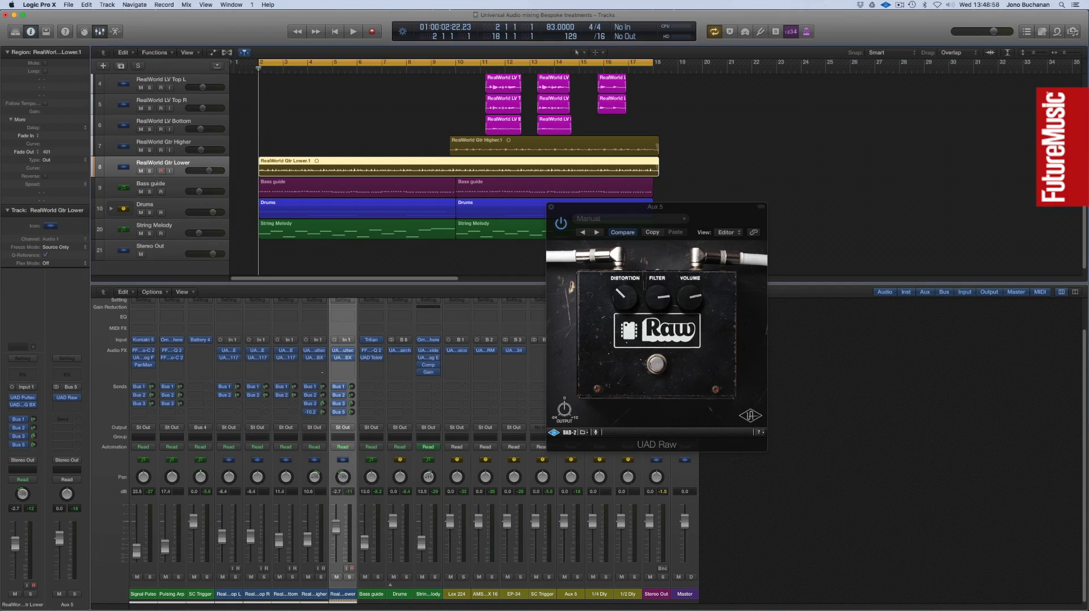
Step: Add a low-level Bus 5 send on the Bass guide channel and close the UAD Raw window
click(372, 413)
mouse_move(381, 451)
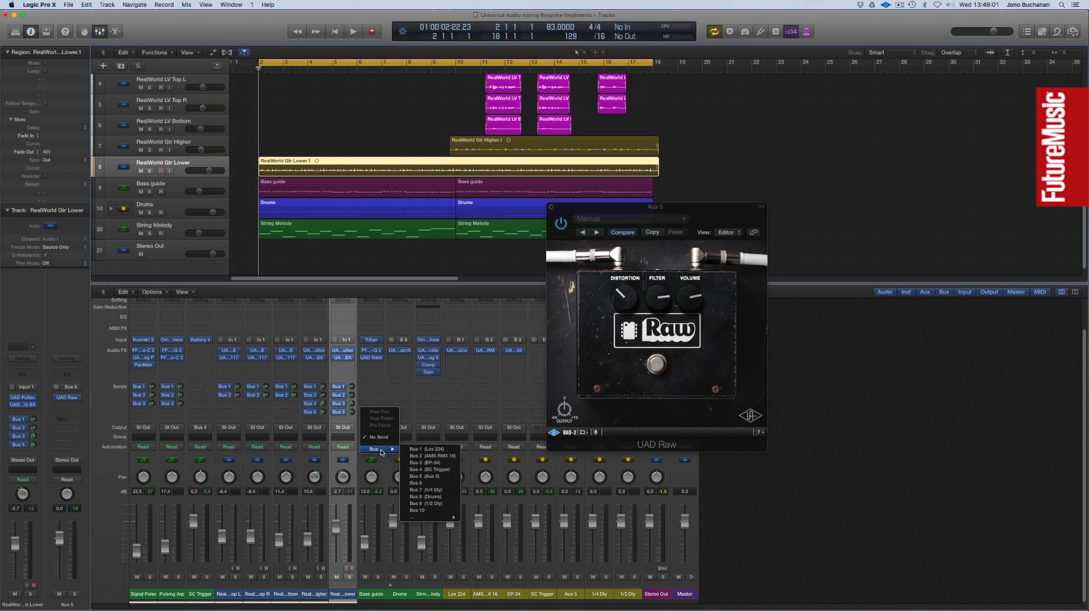
click(447, 477)
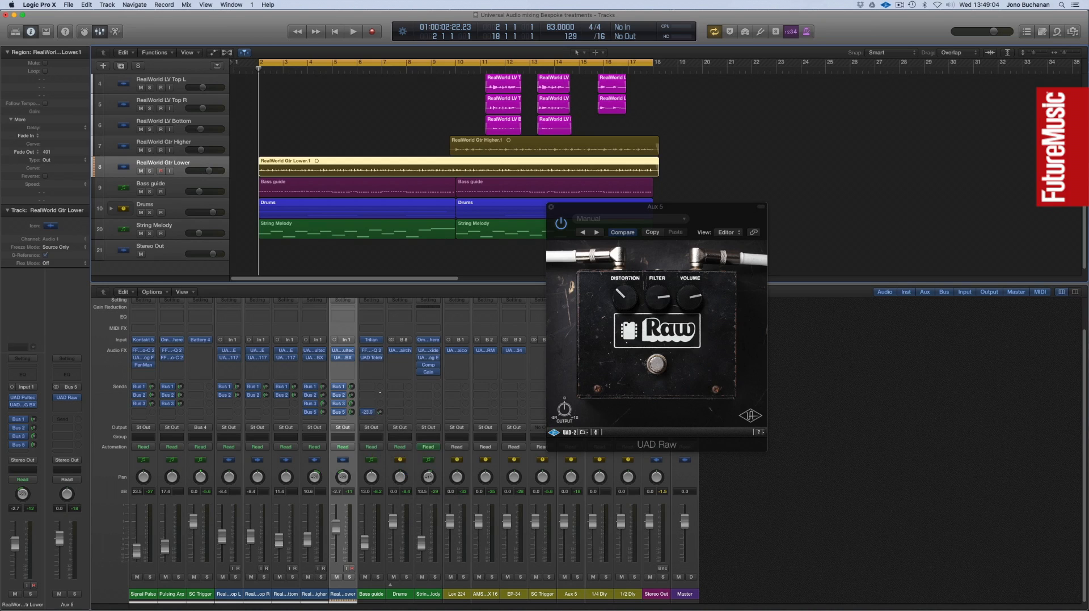
click(550, 209)
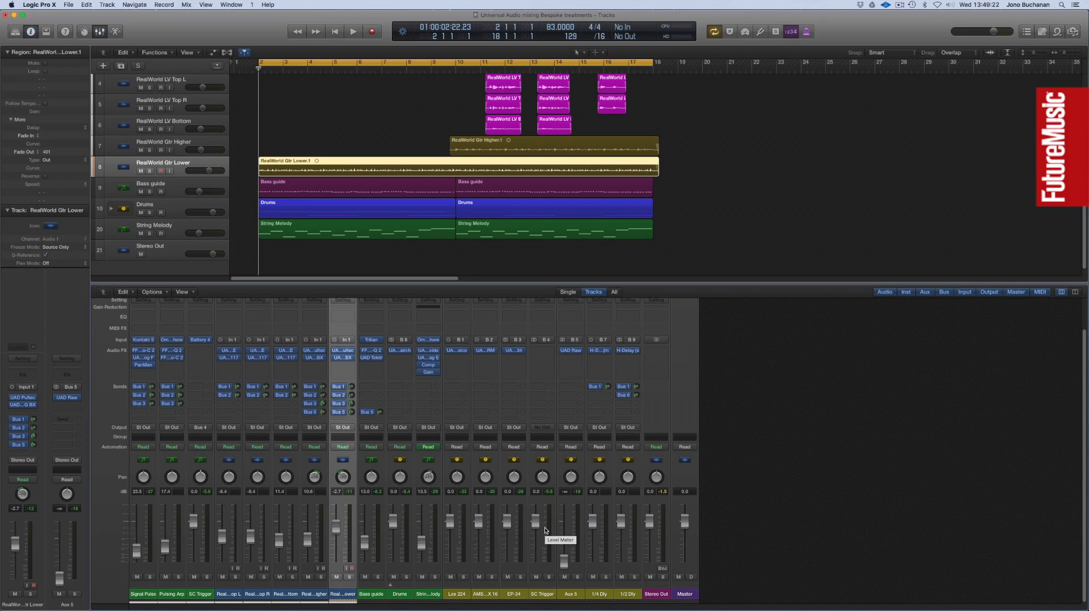
Step: Start full-mix playback and rename the Aux 5 channel as Raw
key(space)
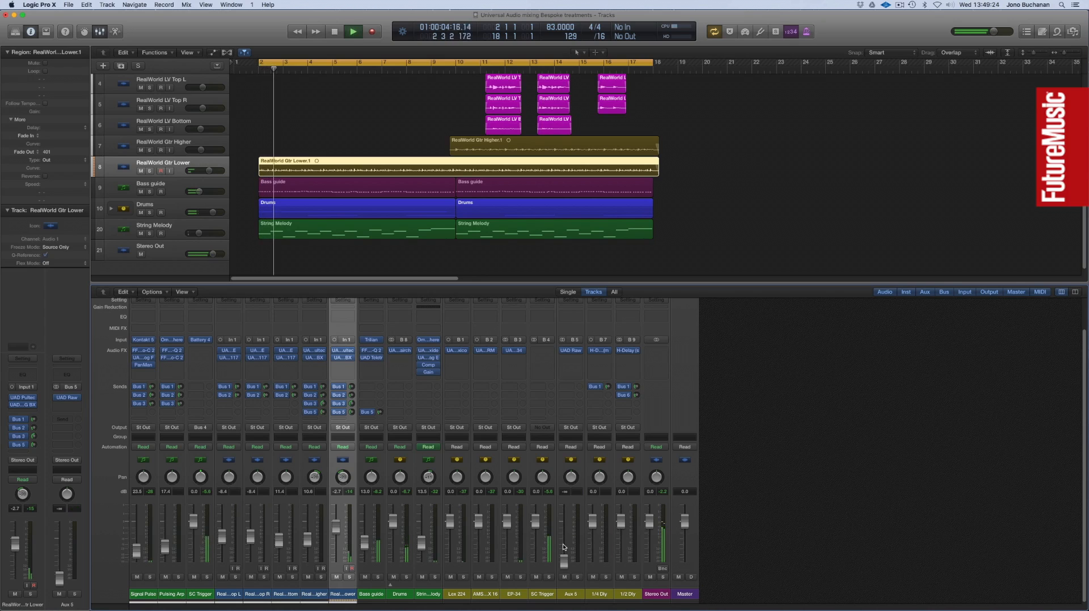
double_click(571, 595)
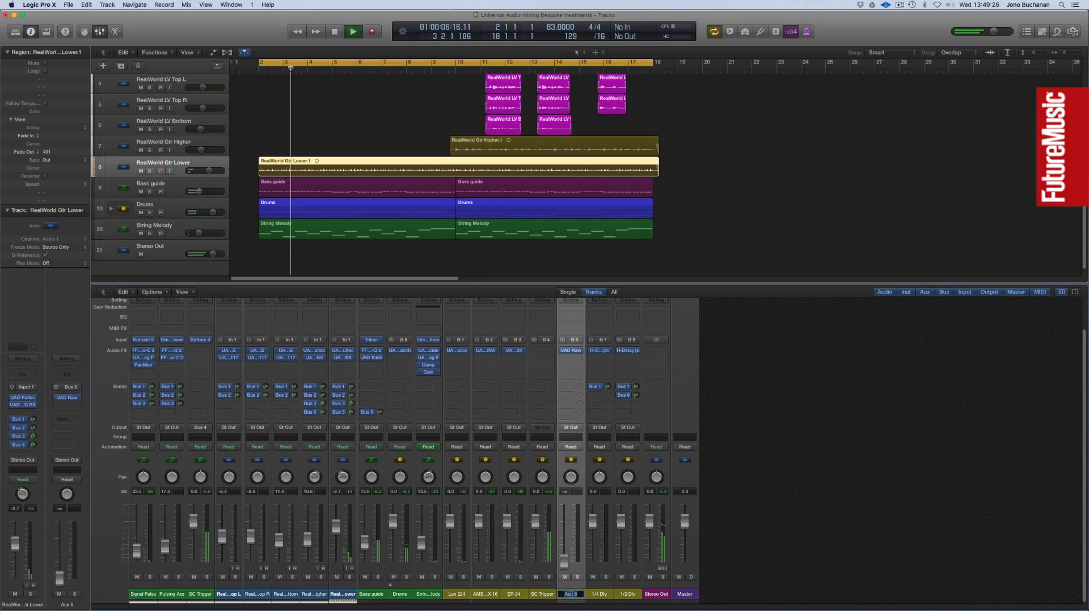
text(Raw)
key(Return)
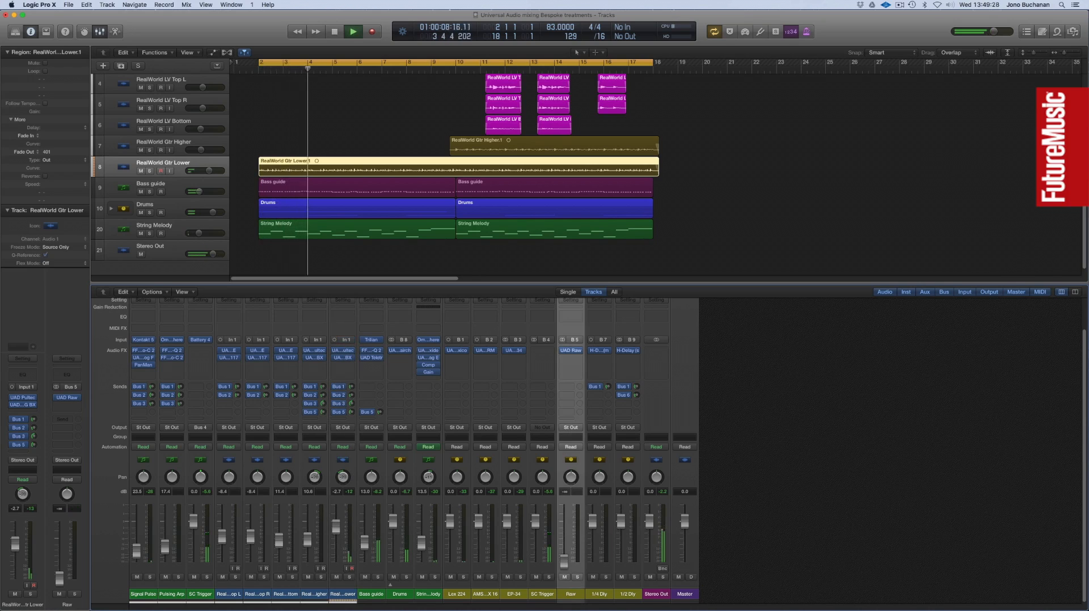
Step: Blend the Raw channel's fader under the playing mix, settling at about -16.4 dB, and turn off cycle mode
drag(566, 564, 564, 545)
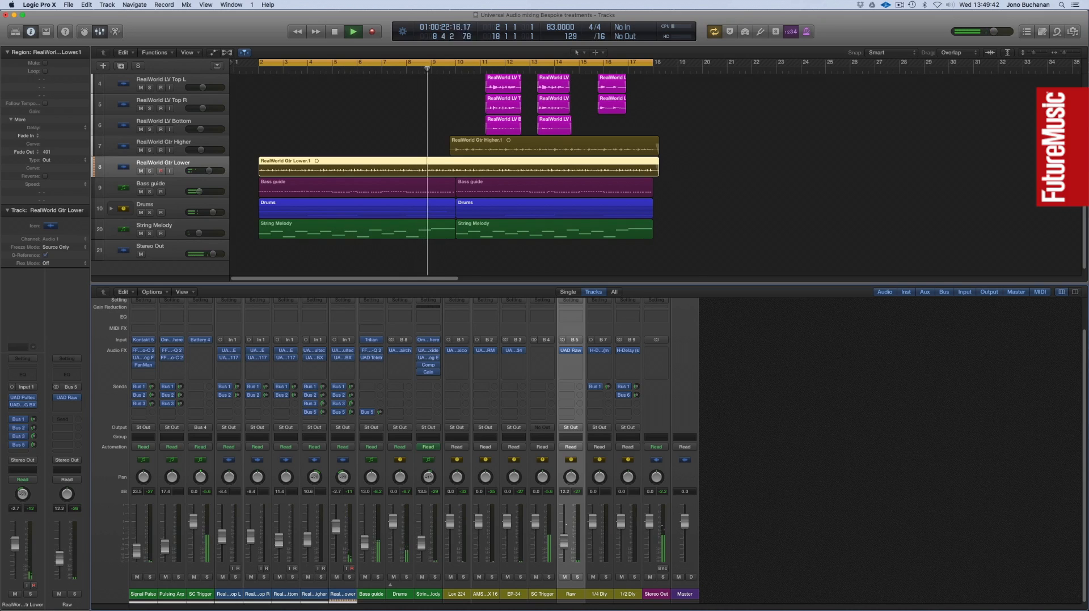
drag(564, 543, 564, 543)
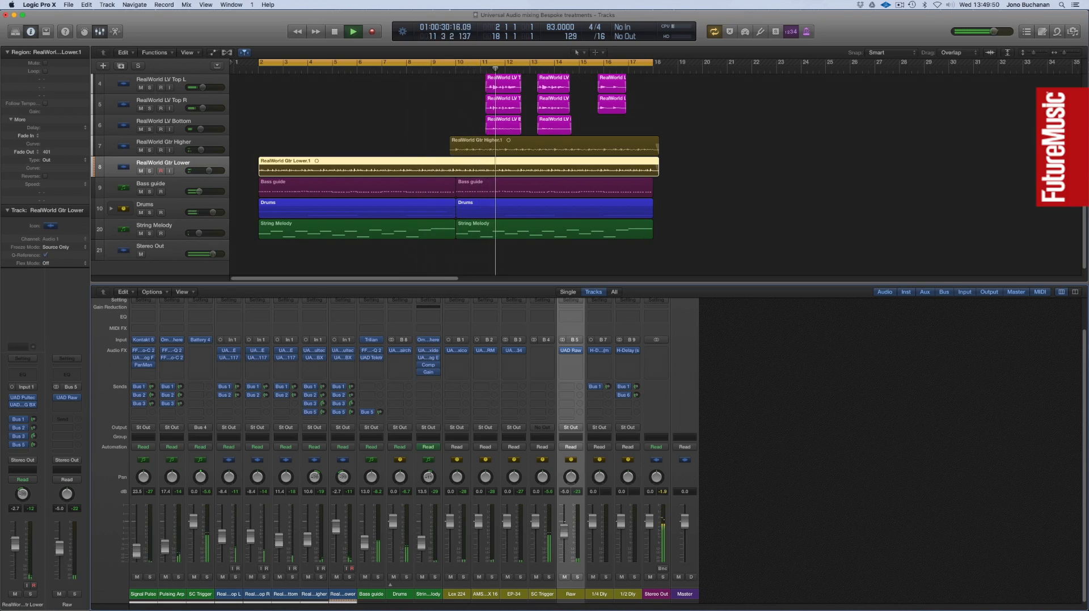
drag(565, 532, 565, 544)
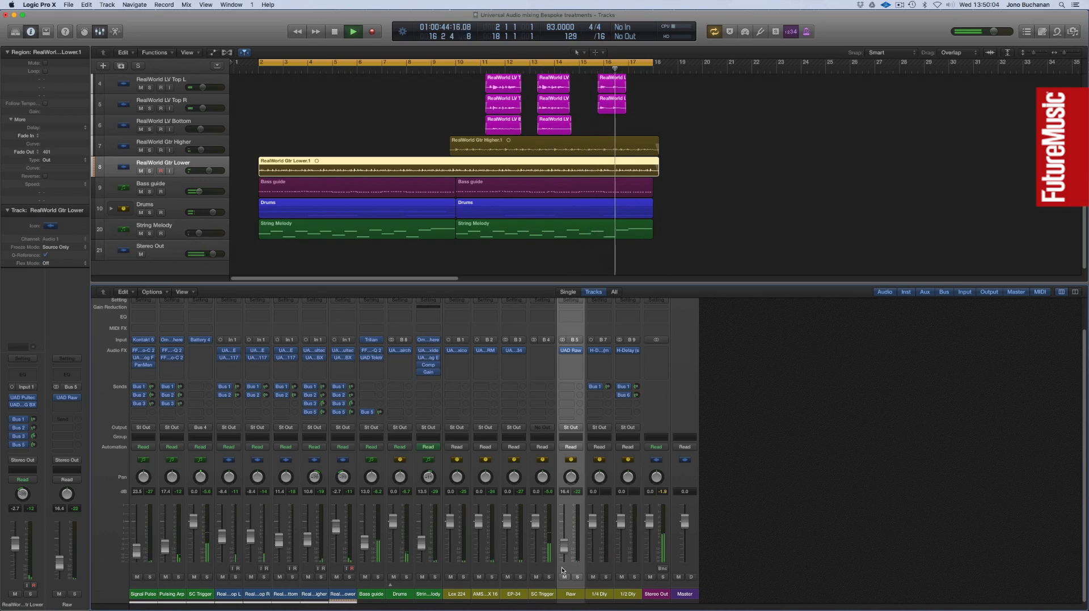
key(c)
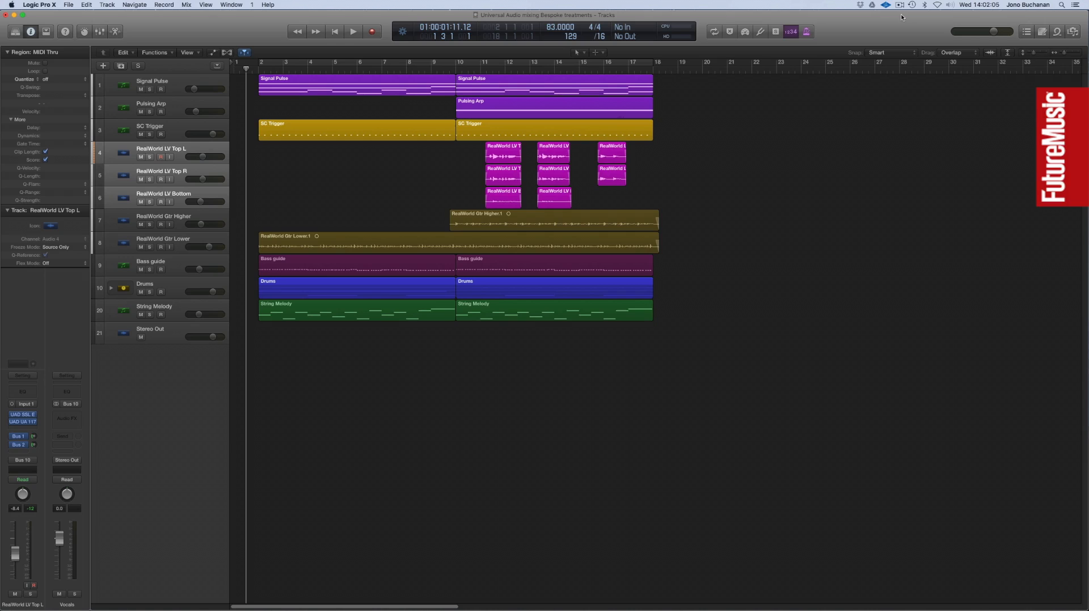
Step: Combine the three selected RealWorld LV tracks into a summing stack and collapse it
right_click(175, 149)
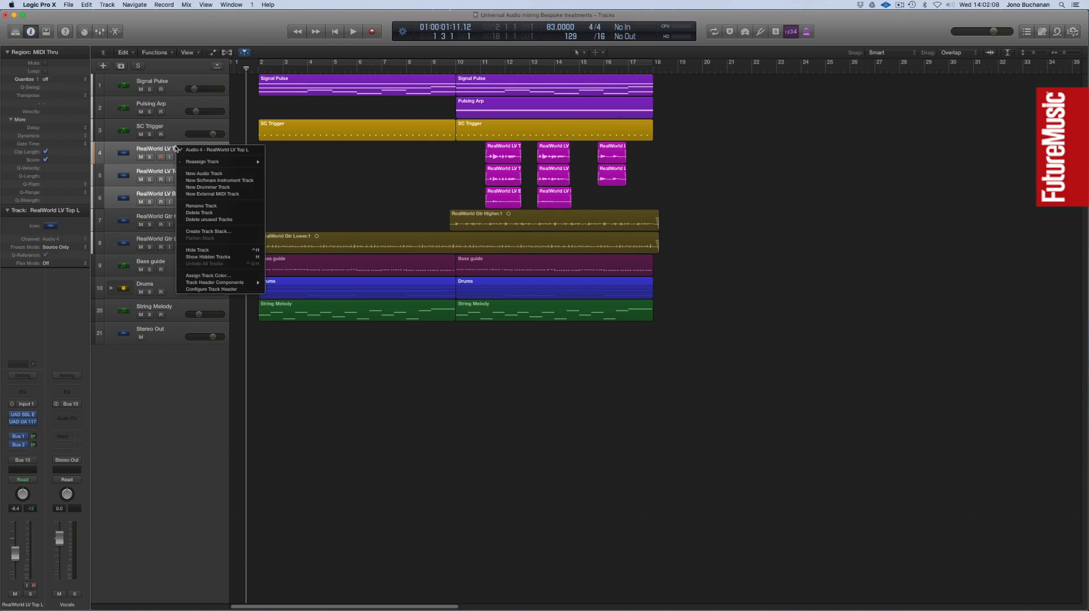
click(206, 232)
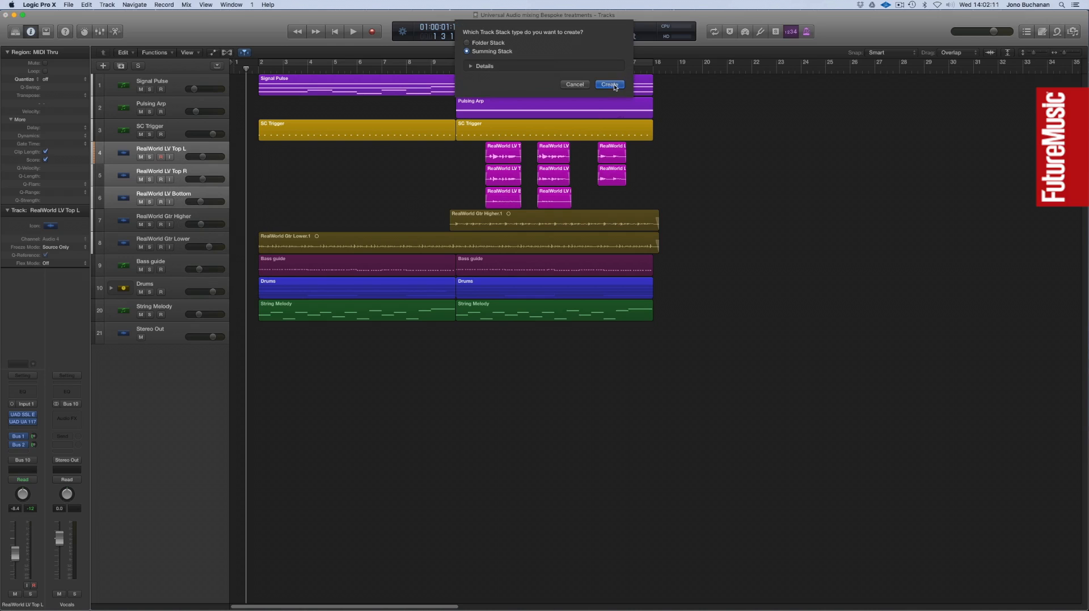
click(610, 84)
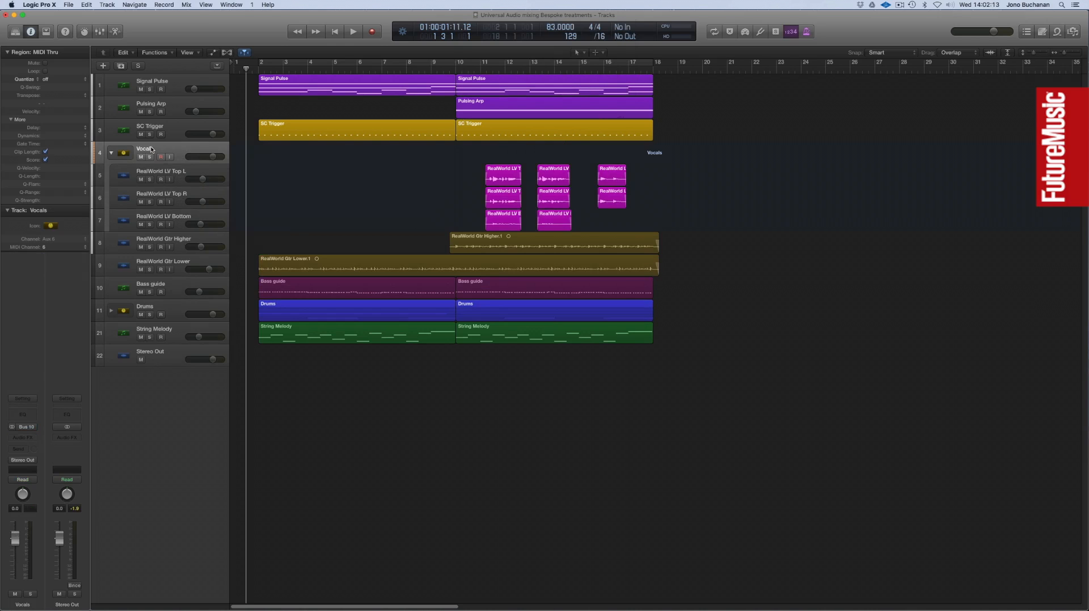
click(111, 155)
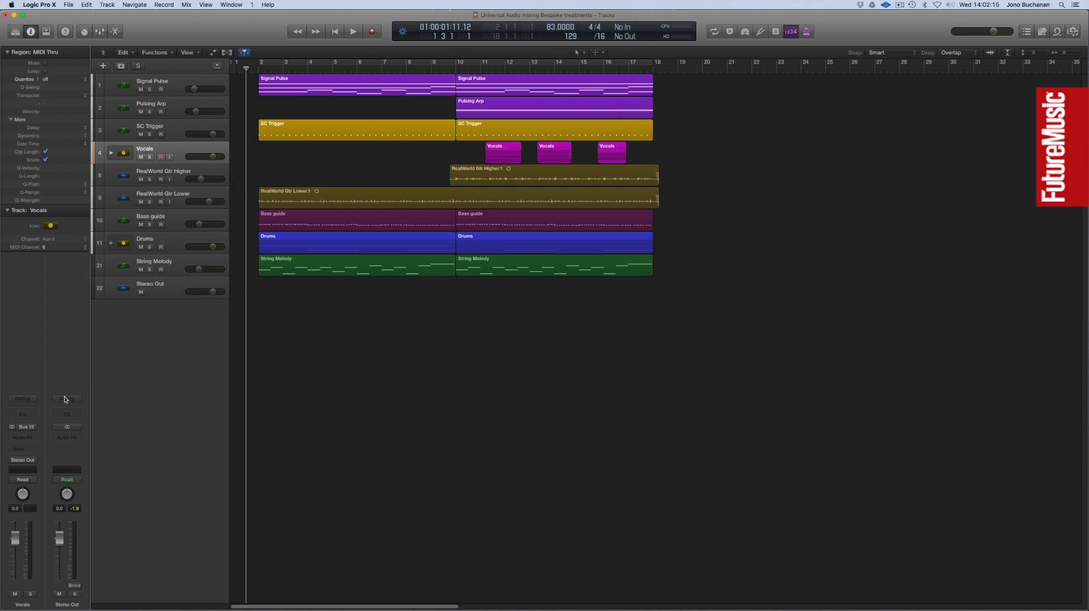
Step: Add a Bus 11 send at 0 dB on the Vocals stack
click(25, 448)
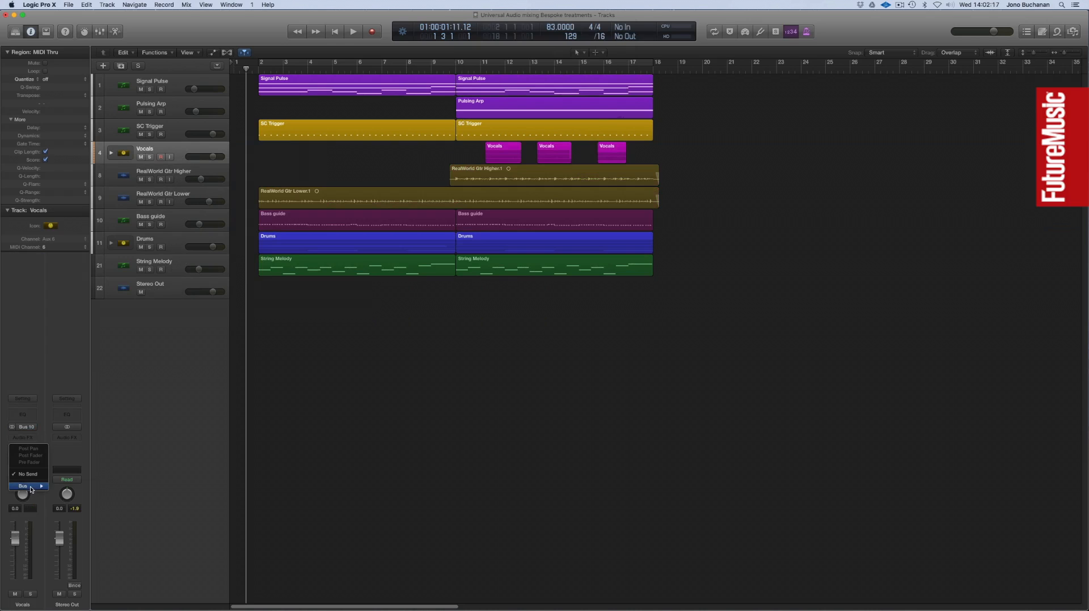
mouse_move(30, 490)
click(74, 555)
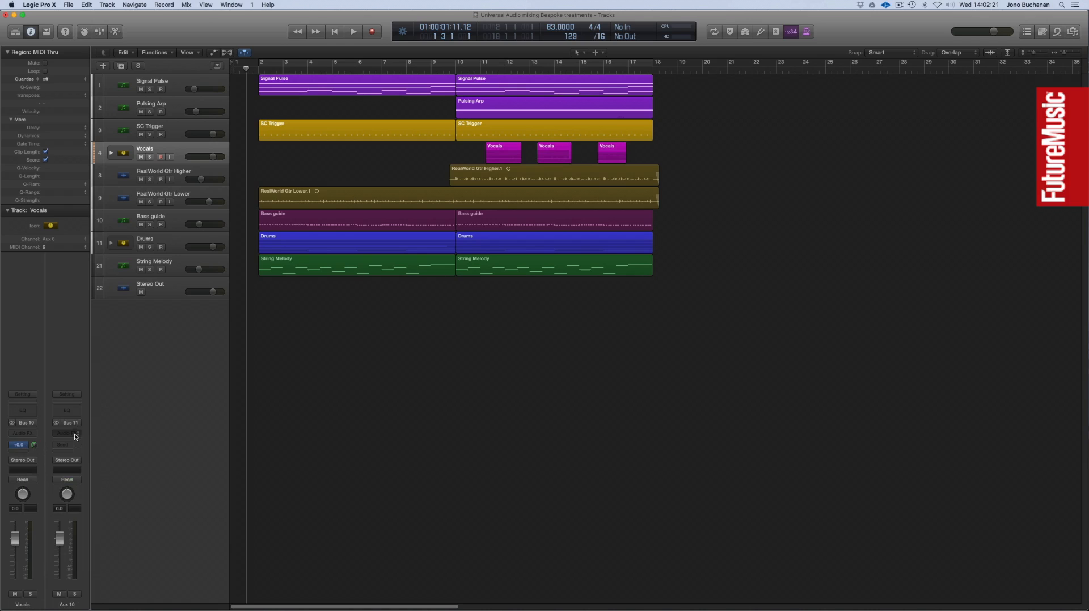
Step: Insert a stereo UAD Cooper Time Cube on the new Aux 10 channel and move its window over the arrangement
click(75, 434)
mouse_move(100, 539)
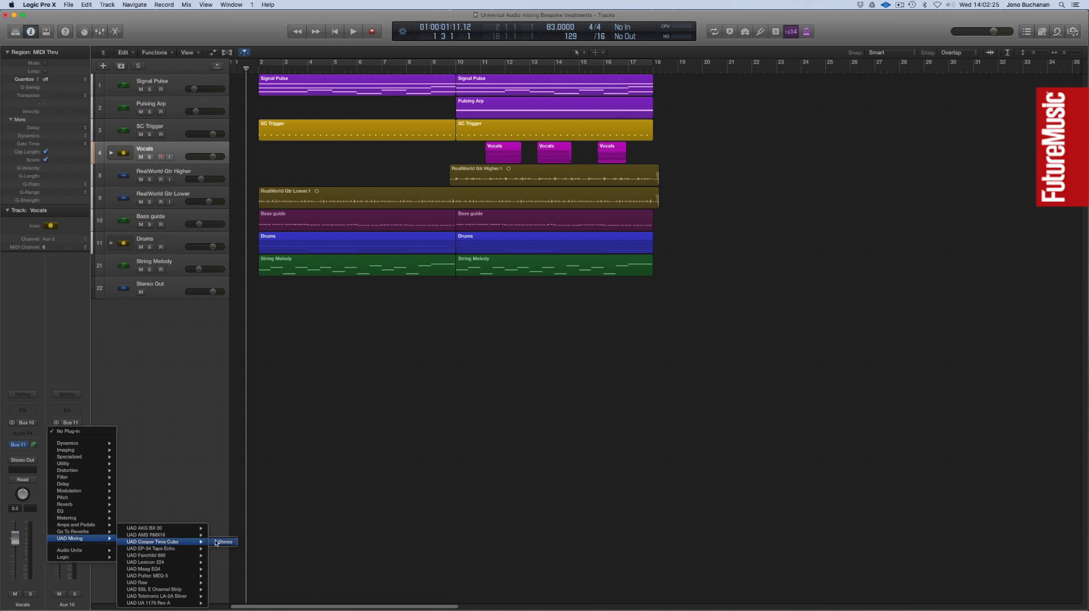
click(225, 542)
drag(100, 50, 338, 169)
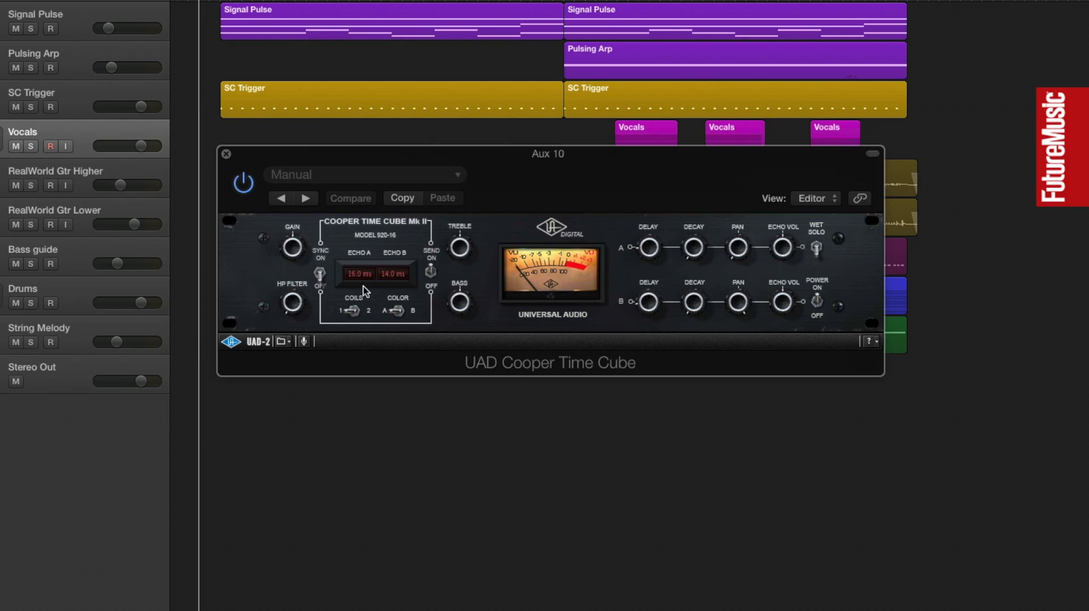
Step: Turn on the Cooper Time Cube's sync and wet solo, with echo A at 1/2 and echo B at 1/4, and move its window below the tracks
click(320, 272)
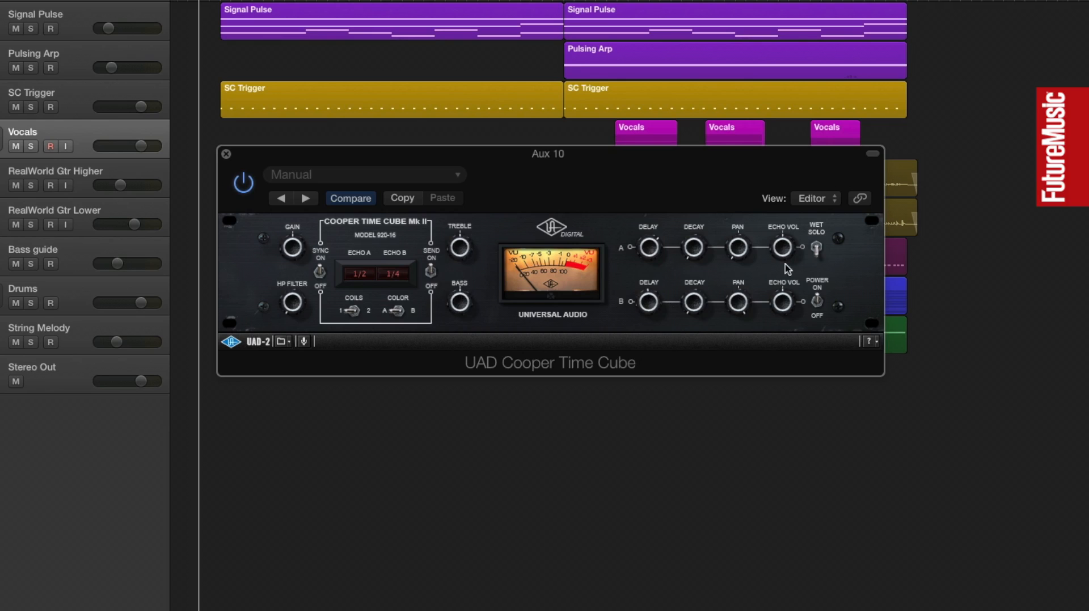
click(817, 243)
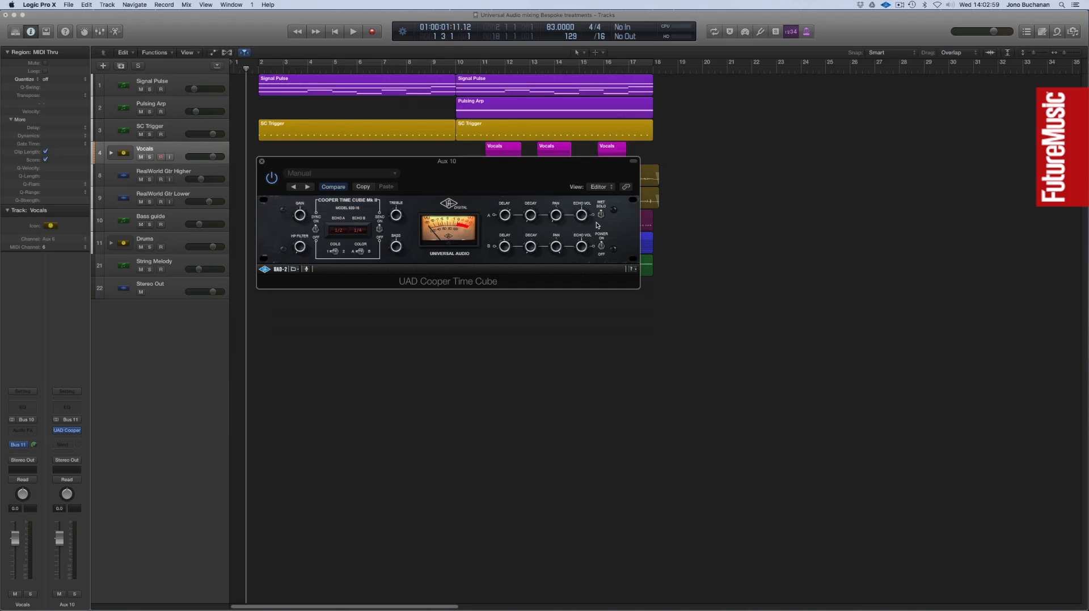
drag(345, 162, 362, 305)
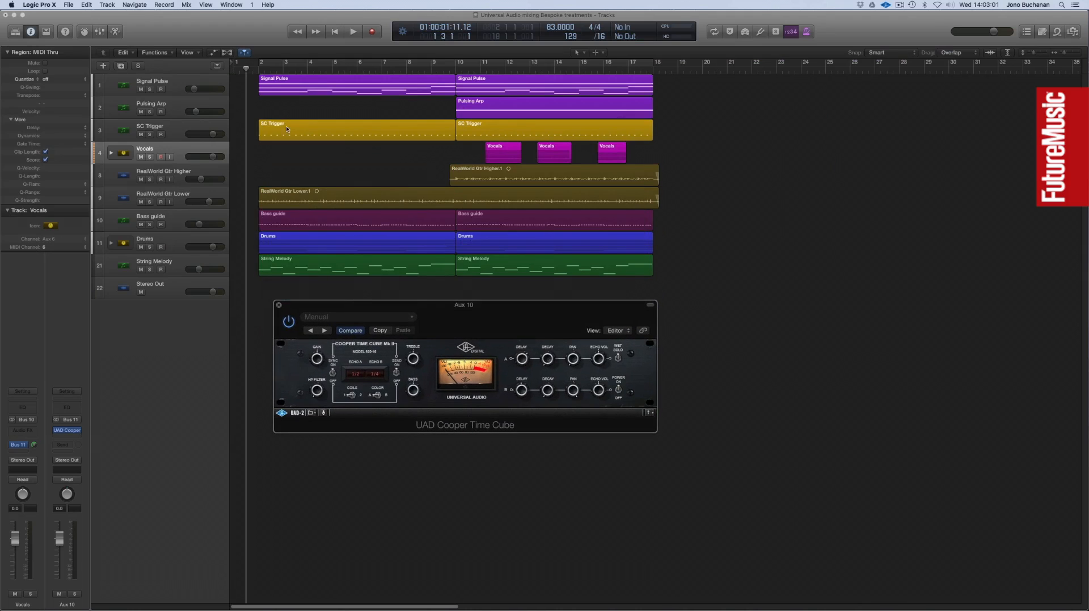
Step: Solo the Vocals stack and play it from just before bar 11 while trying the decay controls of both echoes
click(150, 157)
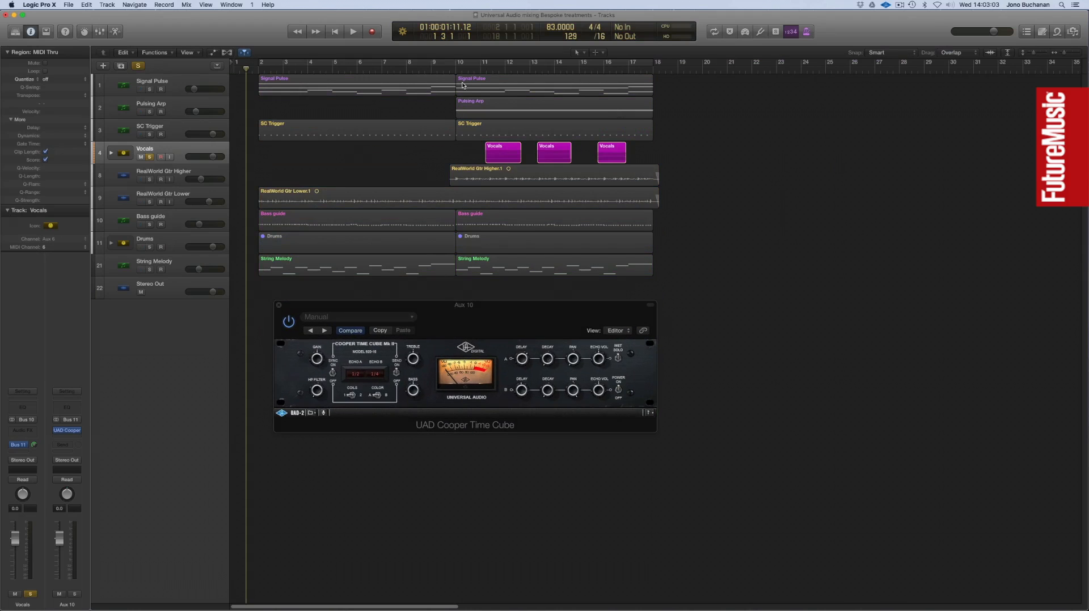
double_click(476, 70)
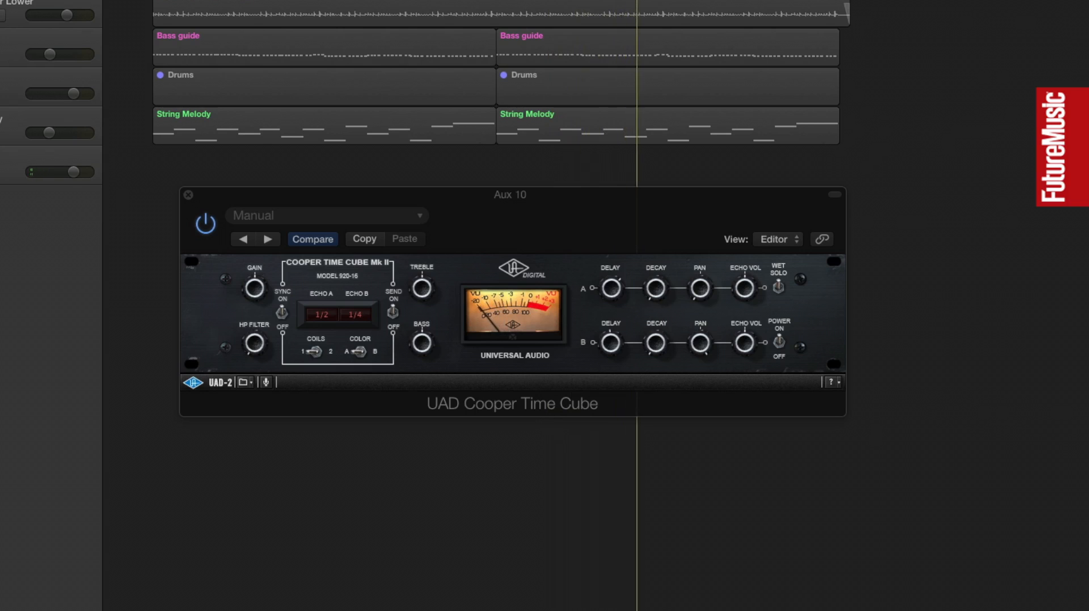
click(653, 277)
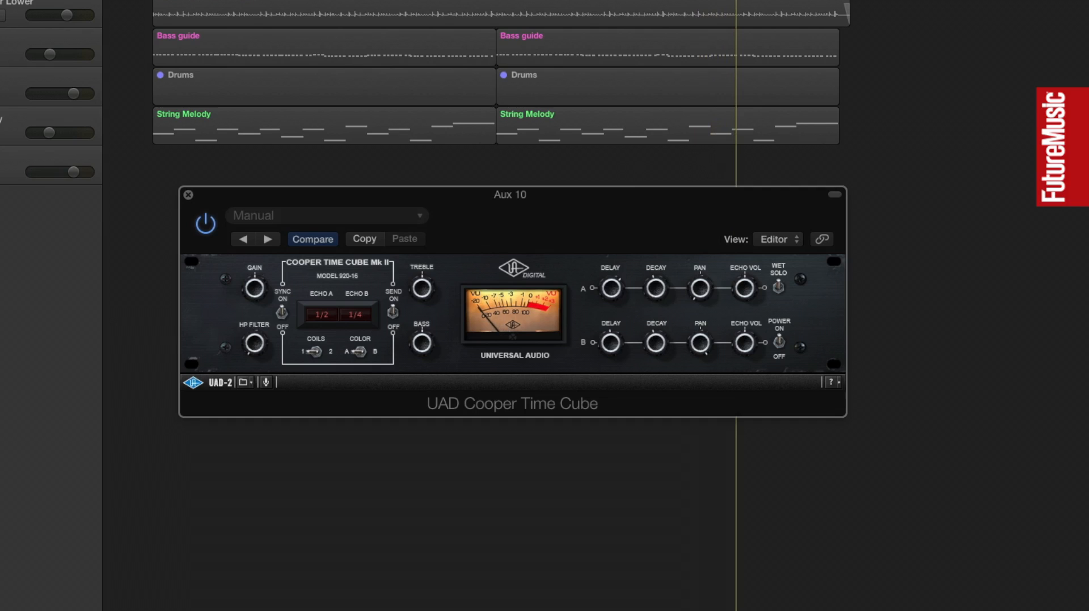
key(space)
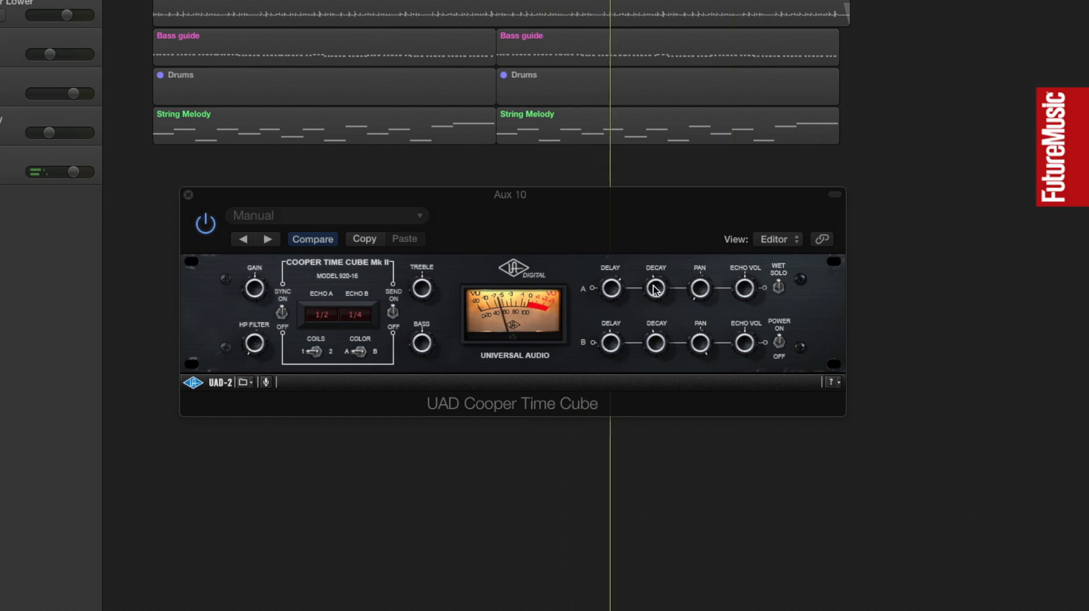
click(664, 324)
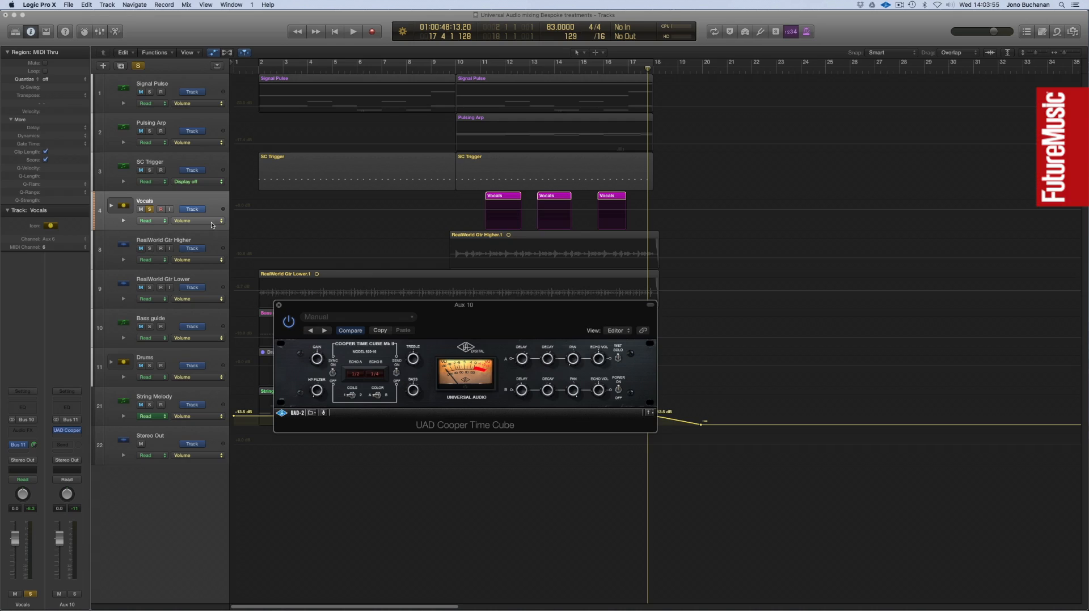
Step: Display the Send 1 (Aux 10) automation on the Vocals stack
click(209, 220)
mouse_move(216, 203)
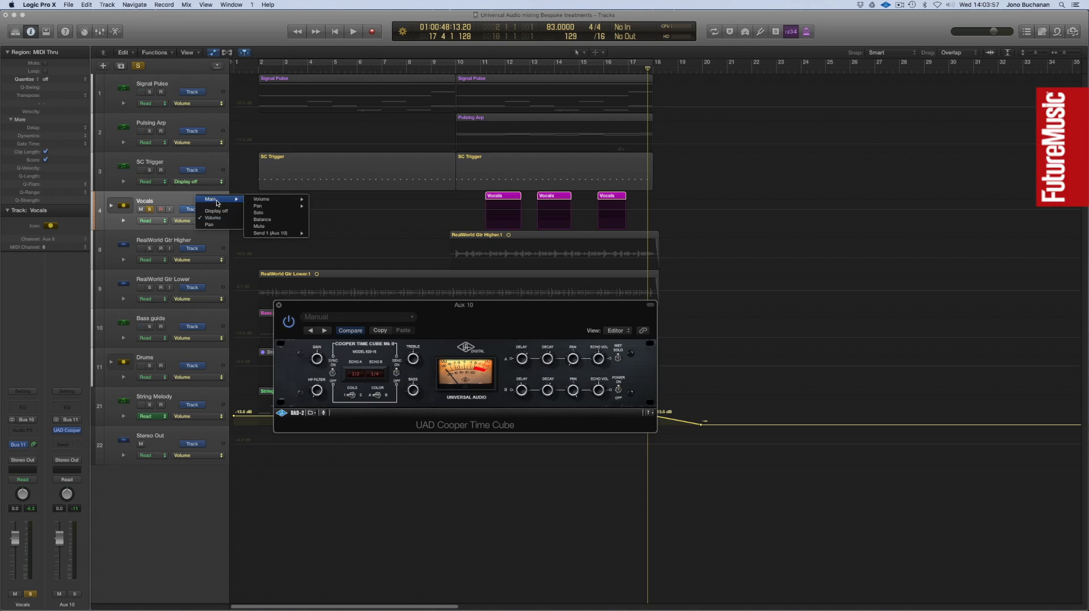
mouse_move(276, 236)
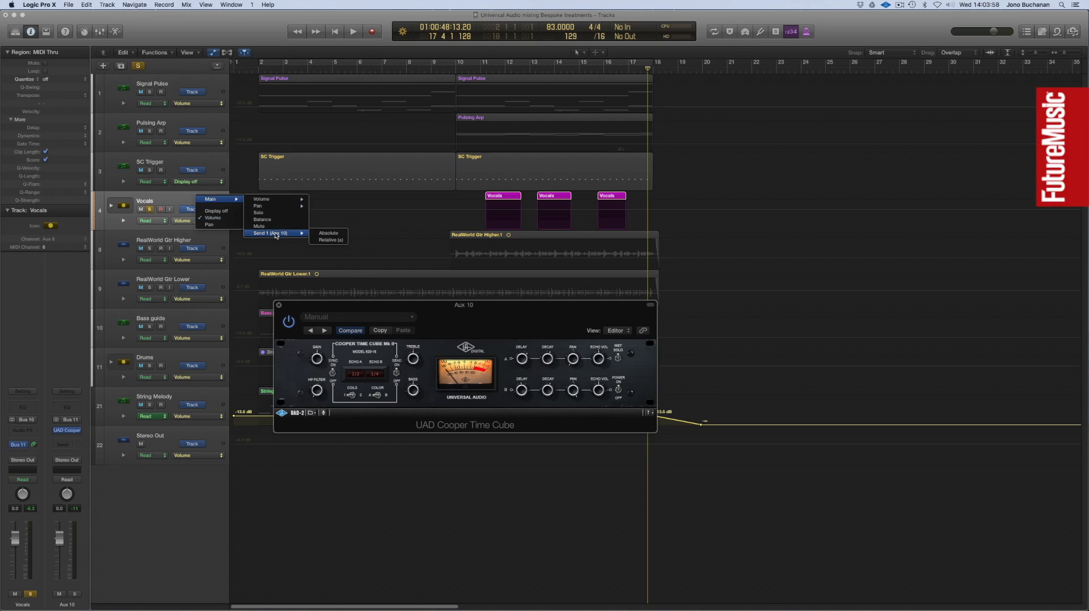
click(342, 240)
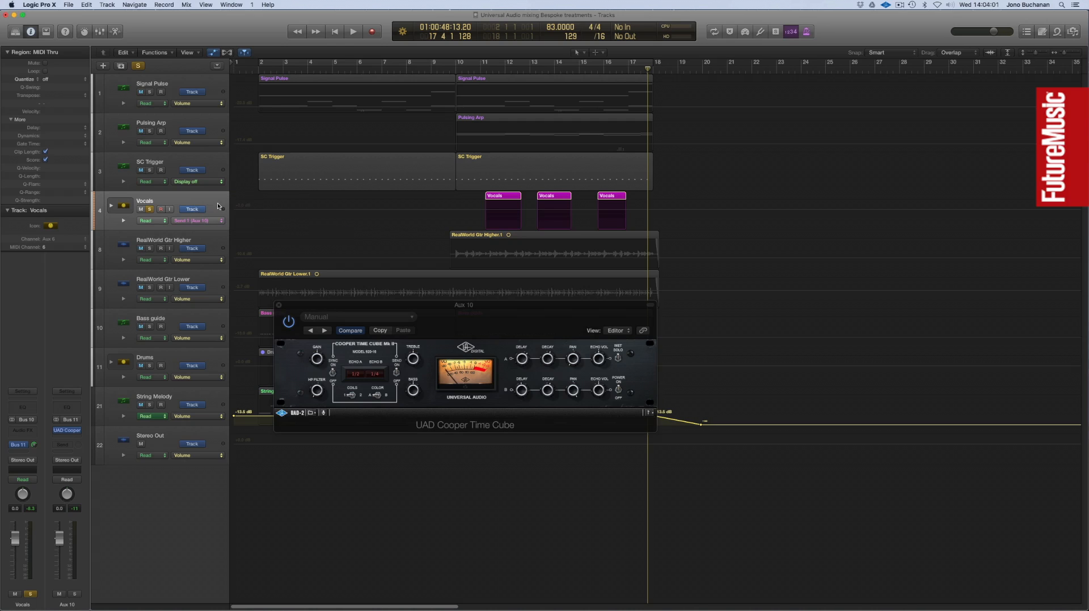
Step: Expand the Vocals stack to expose its regions and close the Cooper Time Cube window
click(197, 201)
key(z)
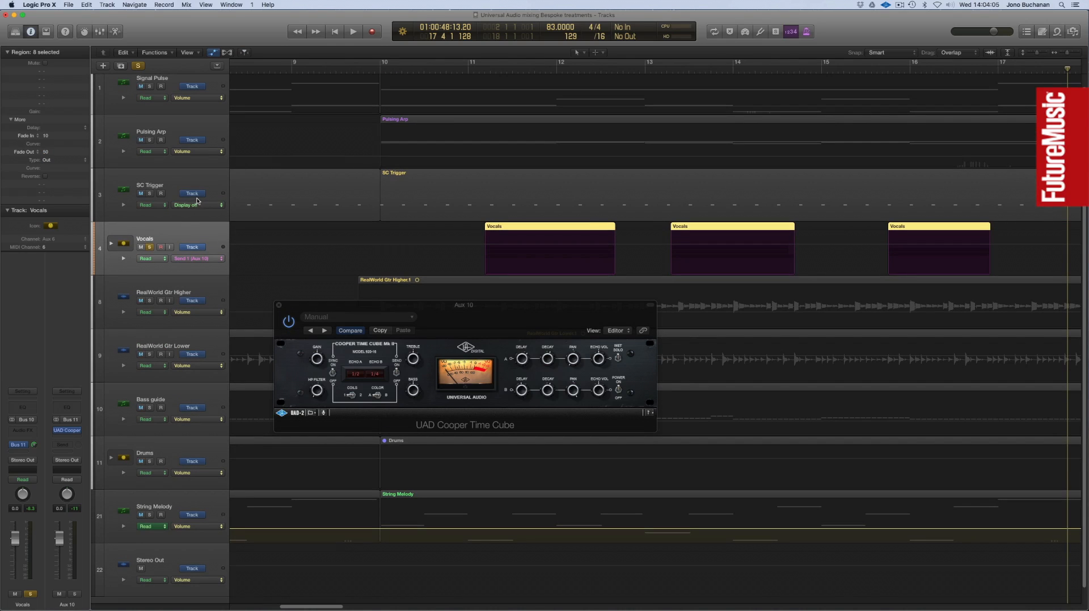
click(111, 246)
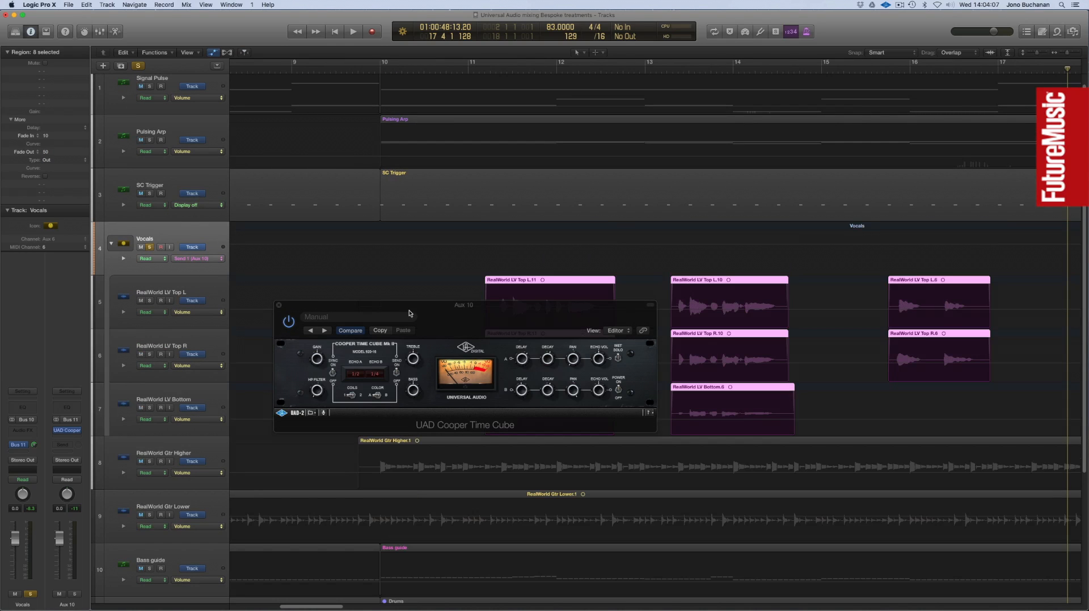
click(279, 306)
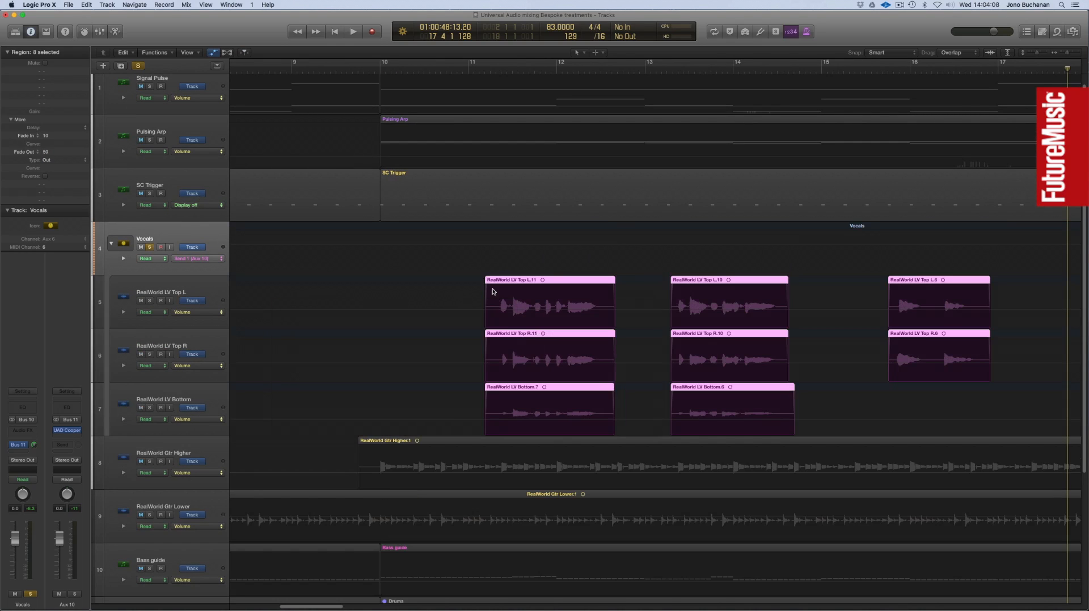
Step: Automate the Vocals send to stay at -∞ dB and rise to 0 dB just before bar 12
click(547, 247)
click(549, 246)
click(543, 245)
drag(531, 246, 526, 282)
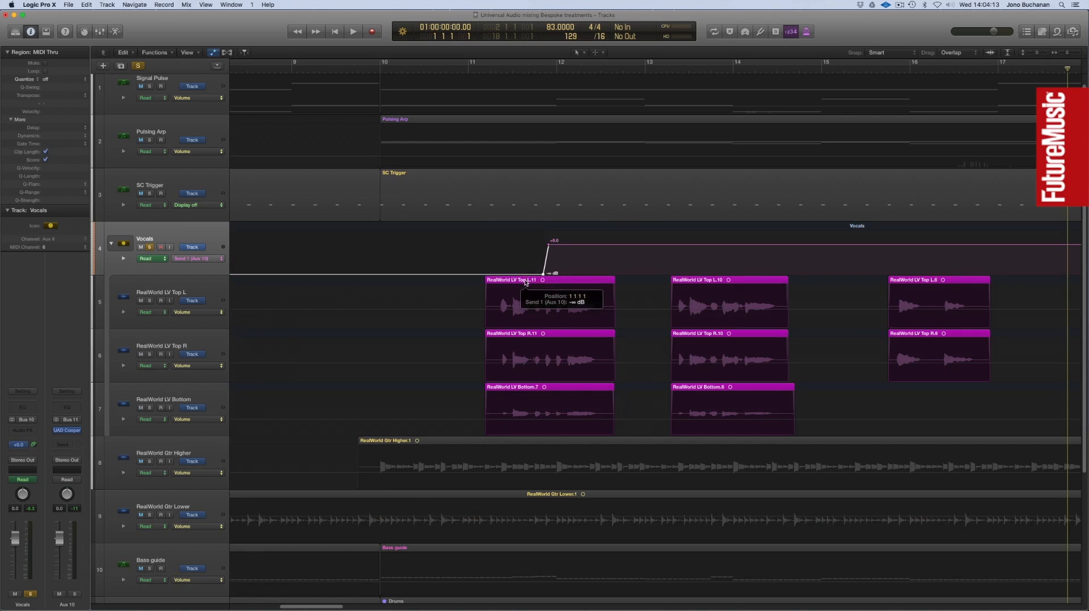
Step: Drop the Vocals send to -∞ dB between the first two phrases, and ramp it down to about -10.8 dB after the second phrase
click(618, 245)
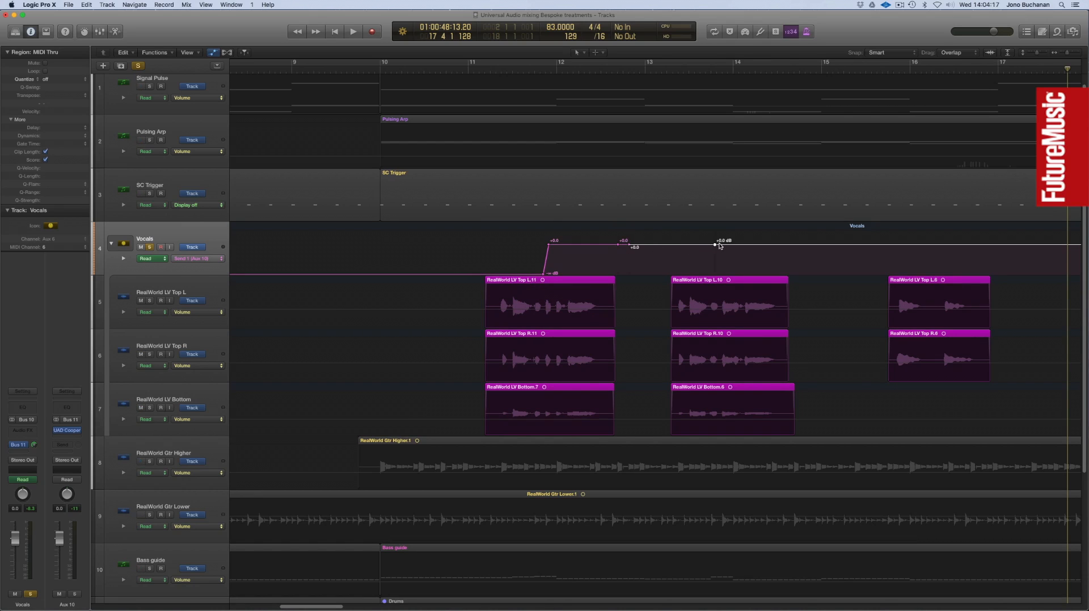
drag(669, 248, 670, 289)
click(798, 245)
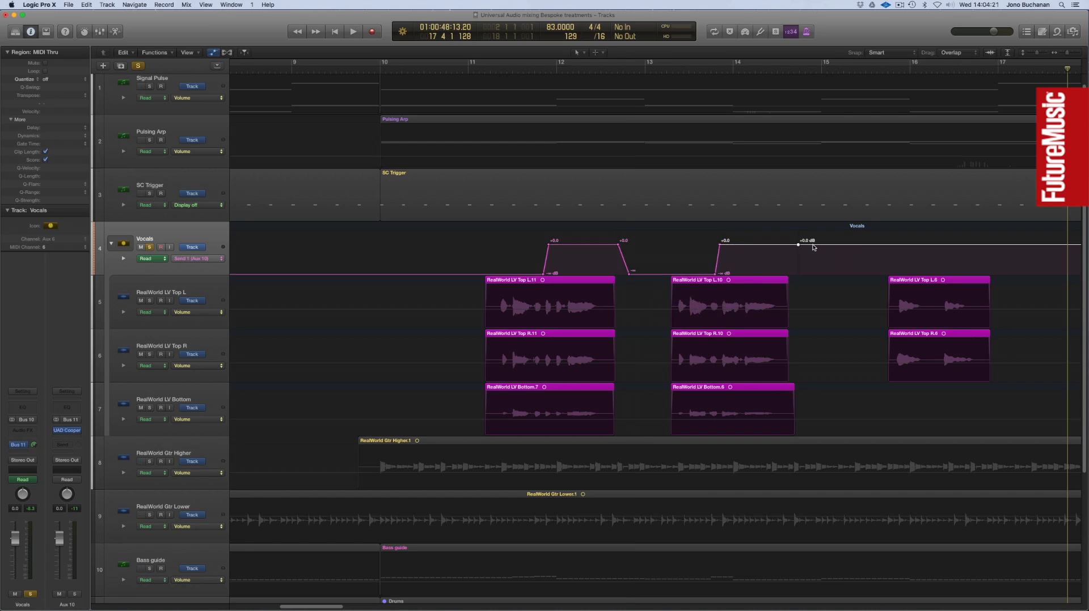
drag(843, 246, 865, 259)
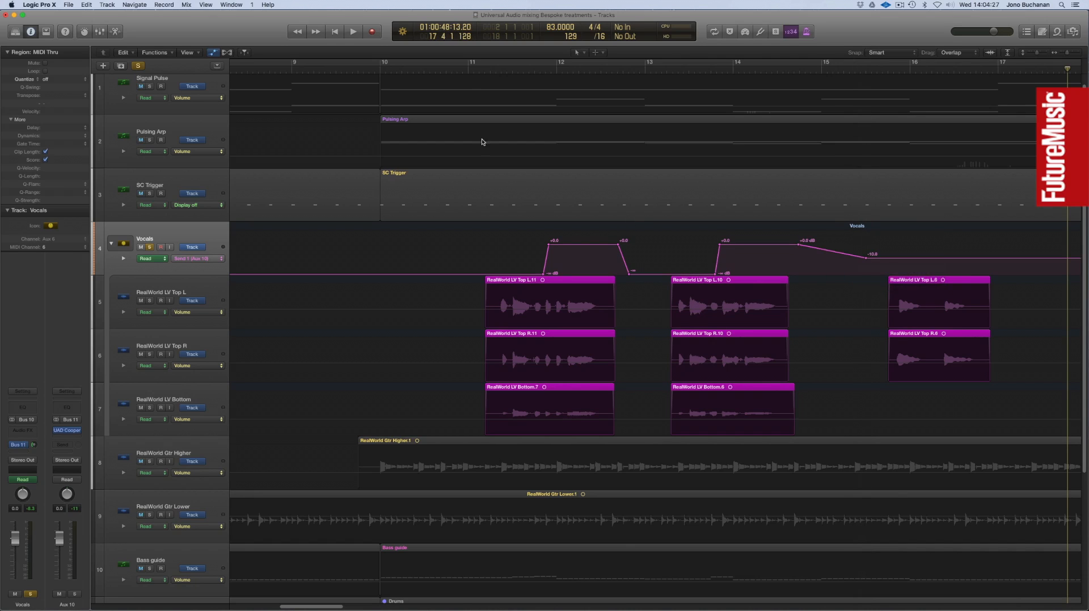
Step: Play the soloed vocals from just before bar 11 to hear the automated delay, and lower the Aux 10 return level
click(461, 72)
key(space)
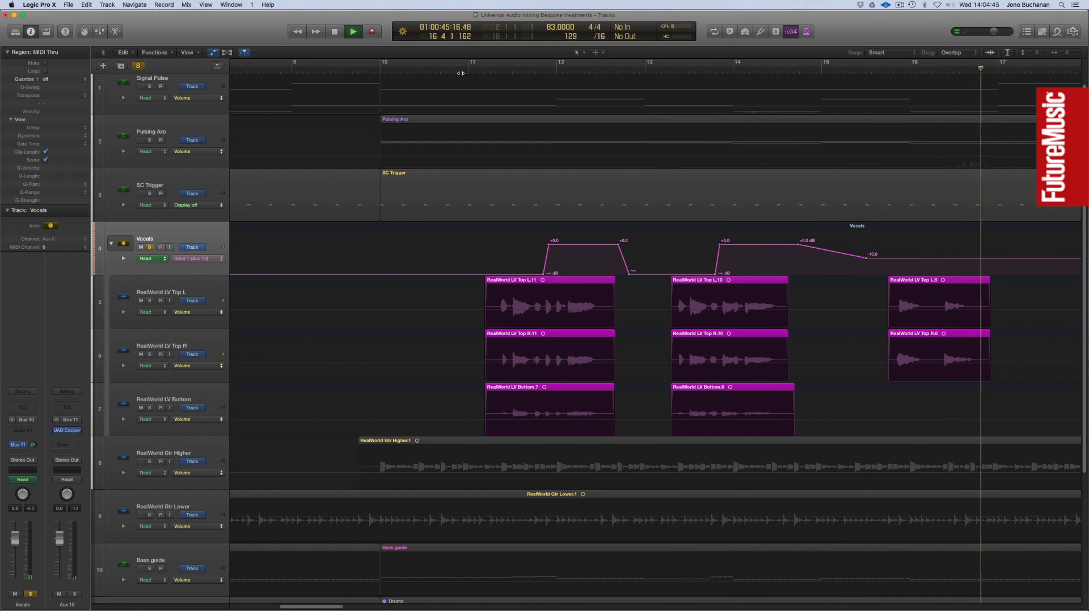
key(space)
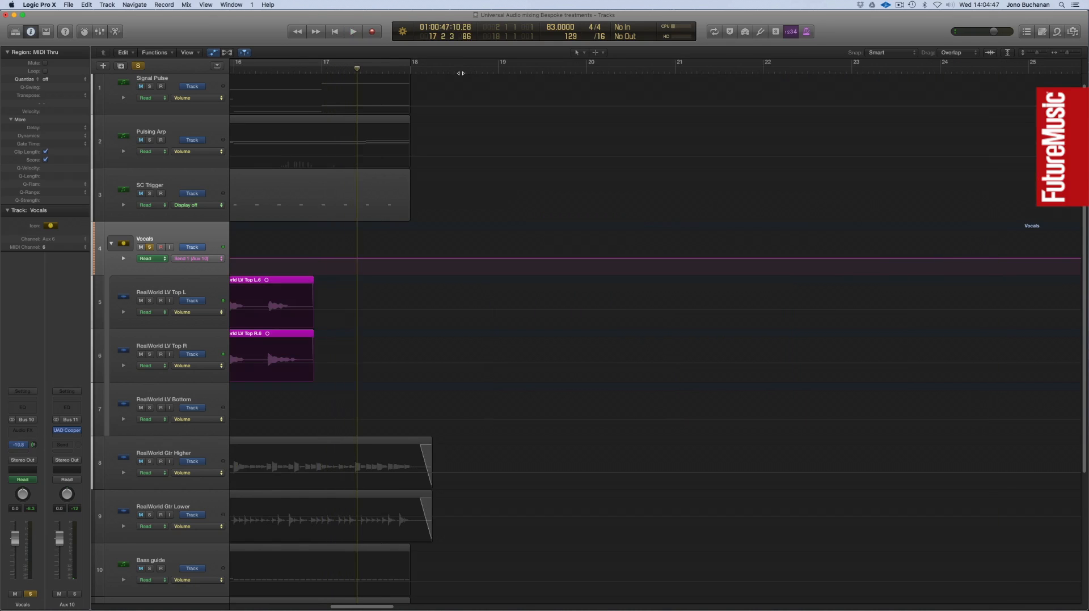
scroll(483, 223, left, 10)
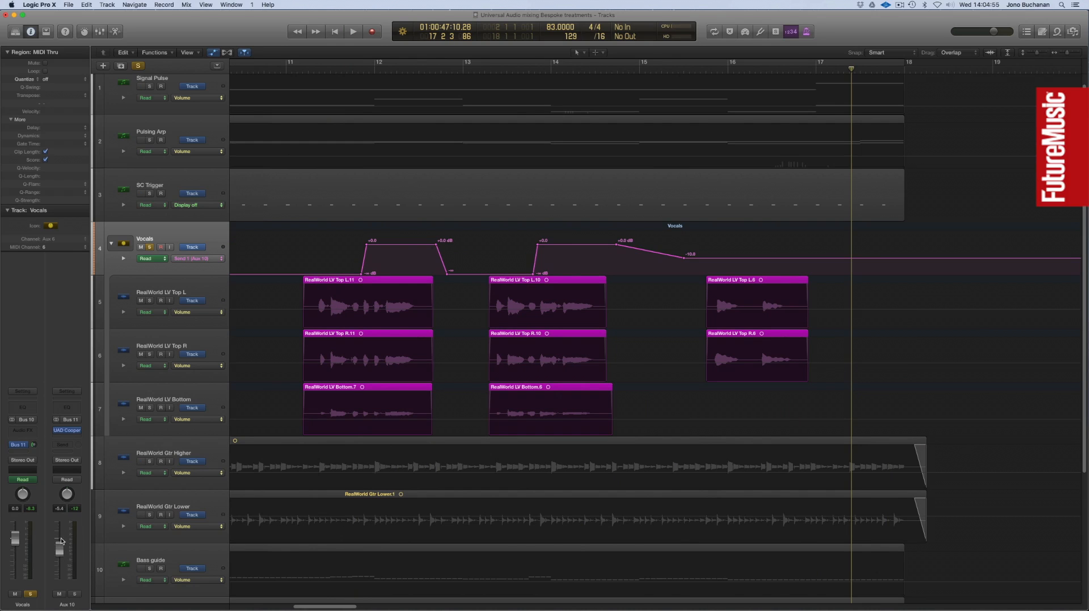
Step: Turn off the Vocals solo and play the full mix from just before bar 11
click(150, 249)
click(265, 69)
key(space)
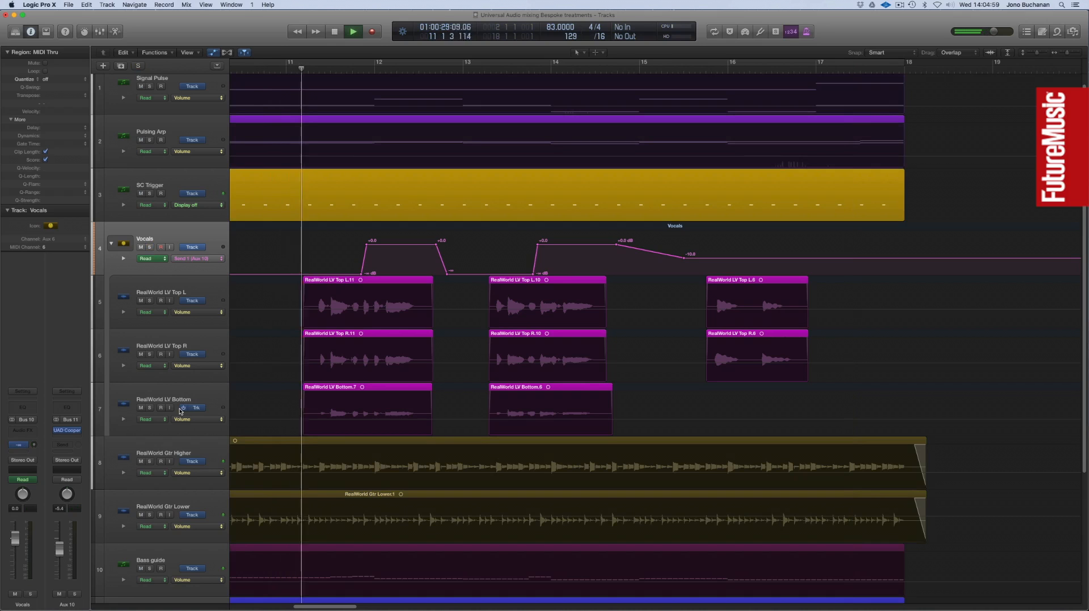